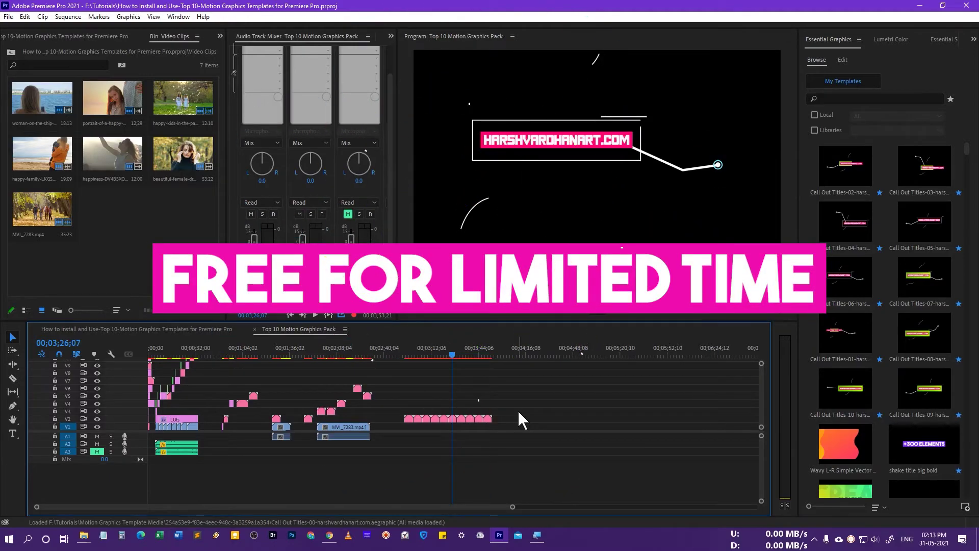
- Bring up the Best Seamless Transitions Pack page in Chrome and highlight its $11.00 sale price
{"action": "left_click", "coordinate": [329, 535]}
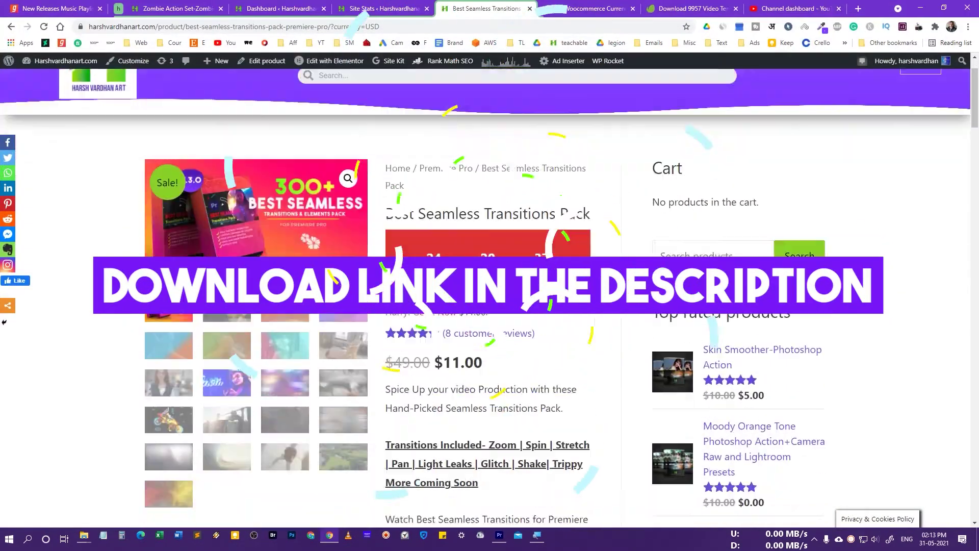
{"action": "scroll", "coordinate": [442, 313], "scroll_direction": "up", "scroll_amount": 1}
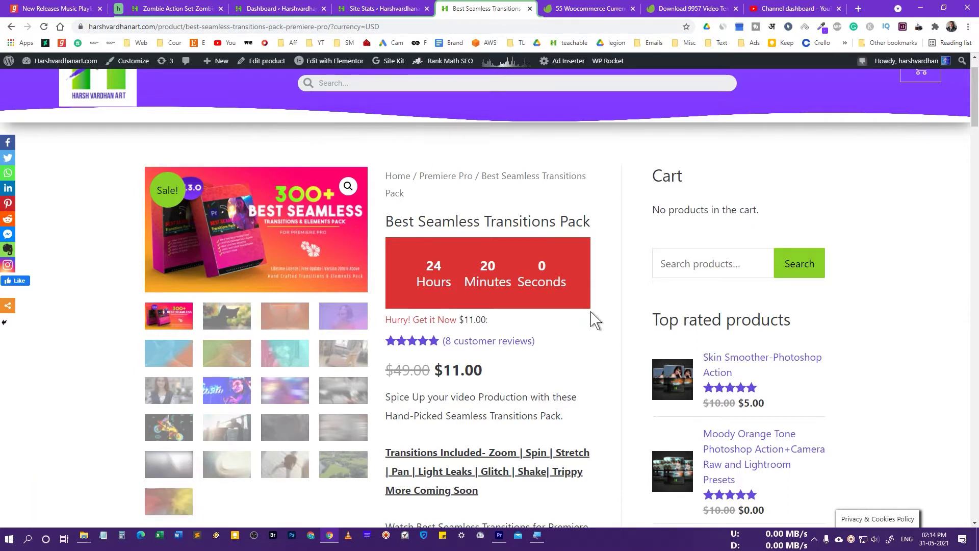
{"action": "left_click_drag", "start_coordinate": [393, 370], "coordinate": [410, 370]}
{"action": "left_click", "coordinate": [516, 368]}
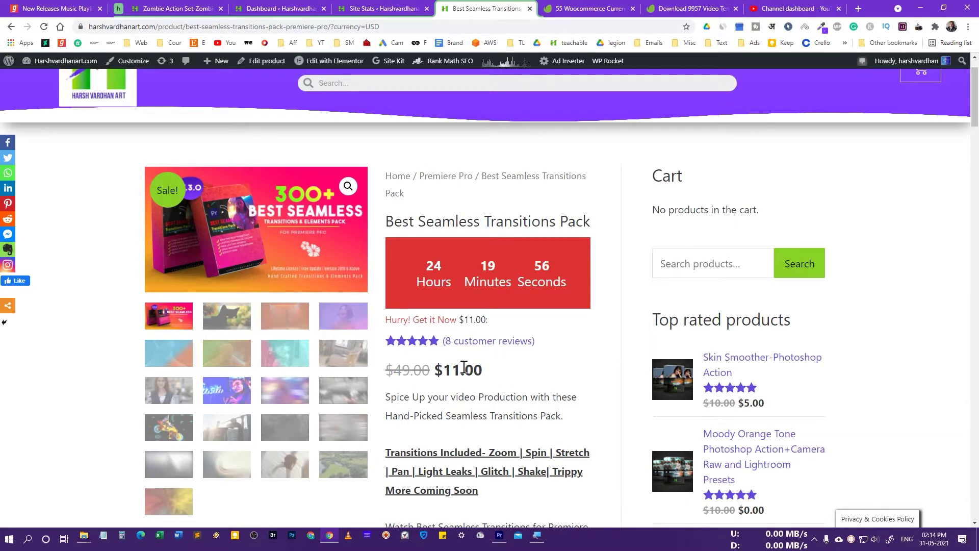
{"action": "double_click", "coordinate": [515, 370]}
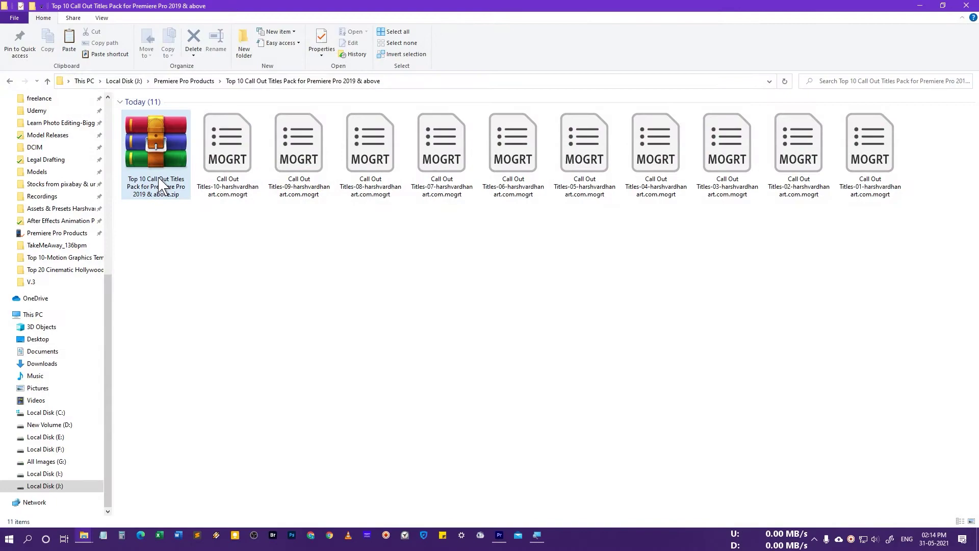
- Select the Call Out Titles Pack zip and view its Extract options without extracting
{"action": "left_click", "coordinate": [160, 187]}
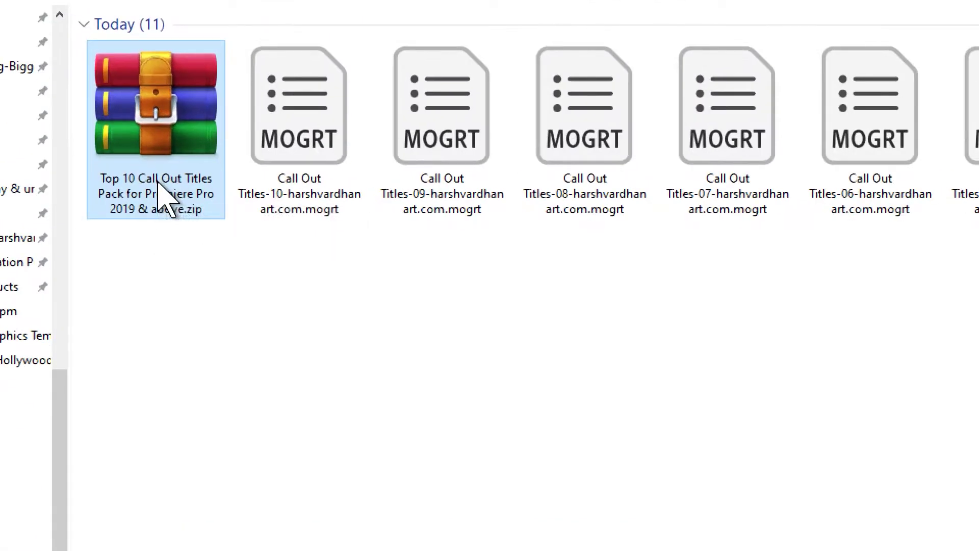
{"action": "left_click", "coordinate": [517, 352]}
{"action": "left_click", "coordinate": [93, 205]}
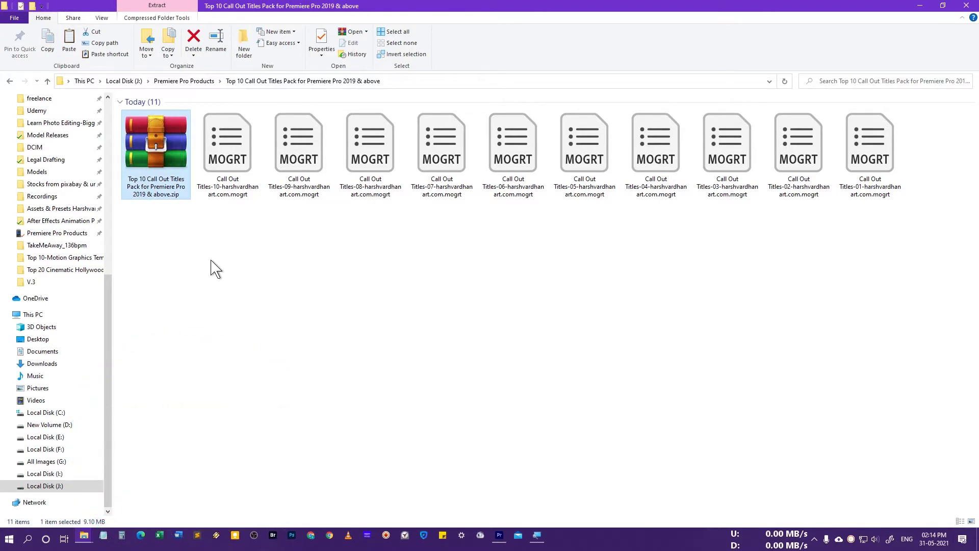
{"action": "right_click", "coordinate": [147, 139]}
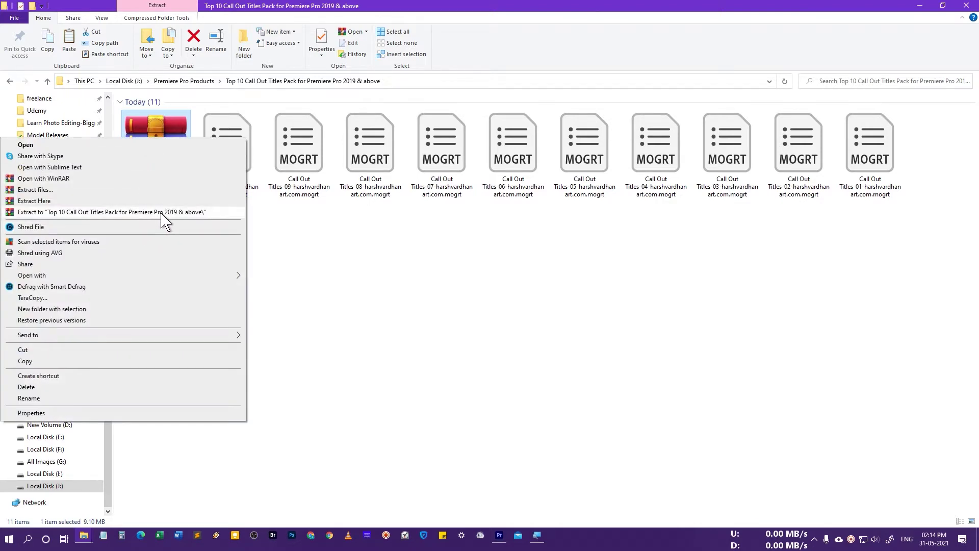
{"action": "left_click", "coordinate": [270, 222]}
- Select all ten Call Out Titles .mogrt files, then return to Premiere Pro
{"action": "left_click", "coordinate": [237, 153]}
{"action": "left_click", "coordinate": [870, 179], "text": "shift"}
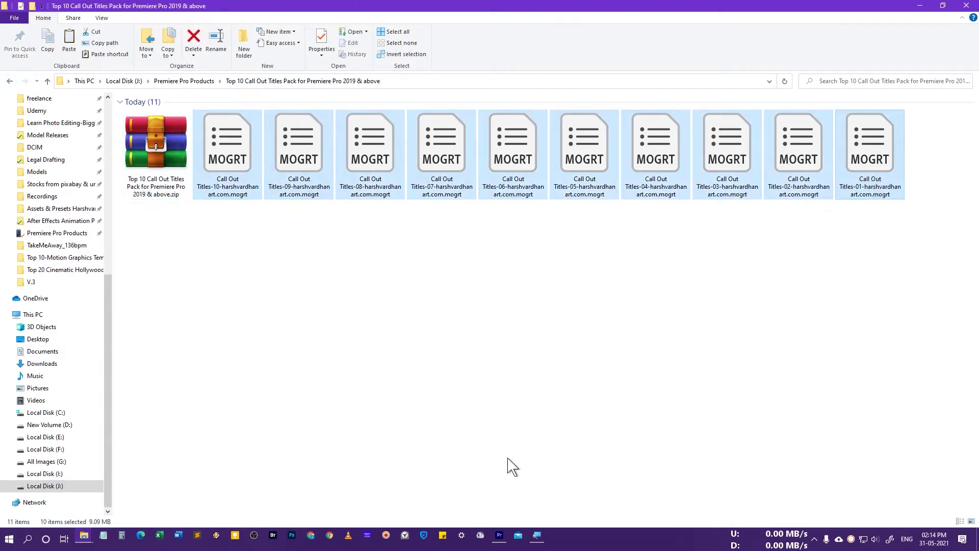
{"action": "left_click", "coordinate": [500, 536]}
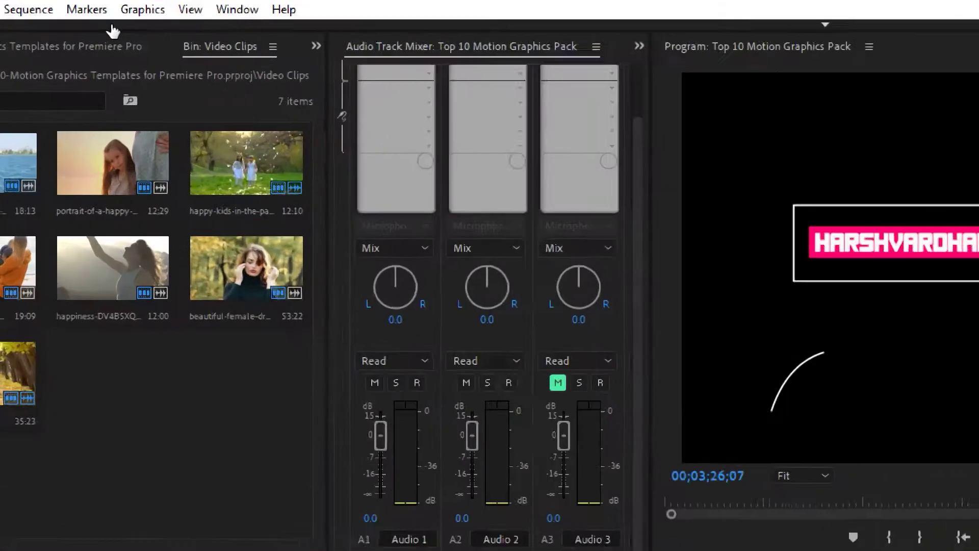
- Show the Essential Graphics panel and launch Install Motion Graphics Template from its Browse tab
{"action": "left_click", "coordinate": [179, 18]}
{"action": "mouse_move", "coordinate": [181, 47]}
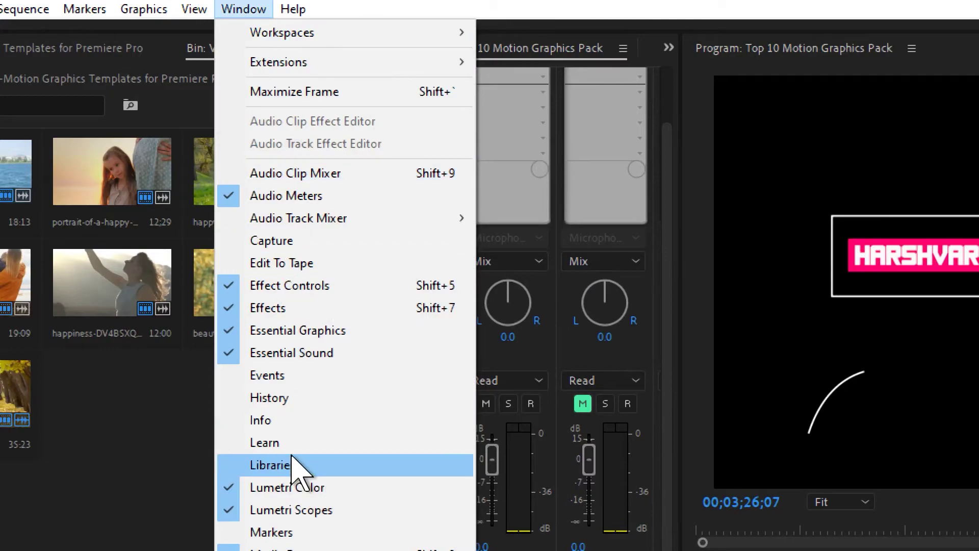
{"action": "left_click", "coordinate": [329, 330]}
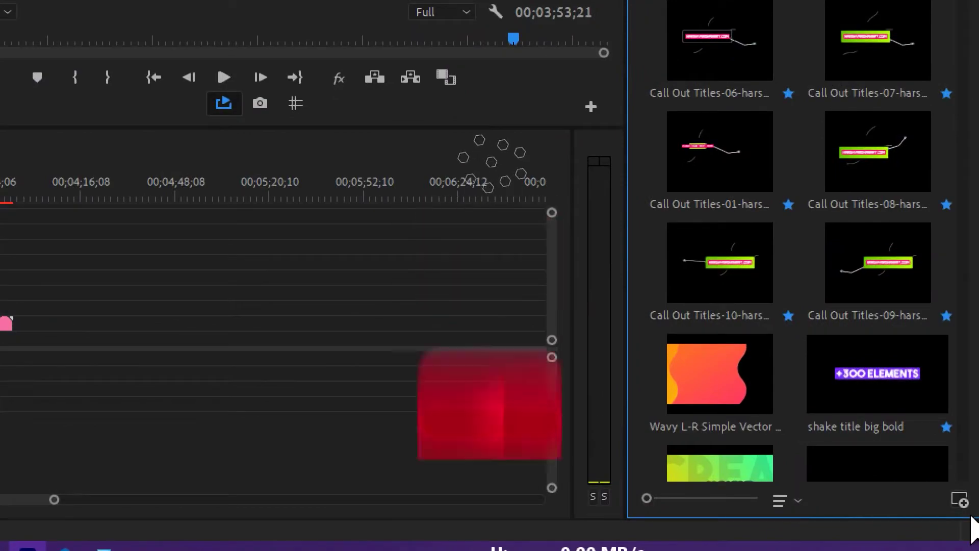
{"action": "left_click", "coordinate": [958, 499]}
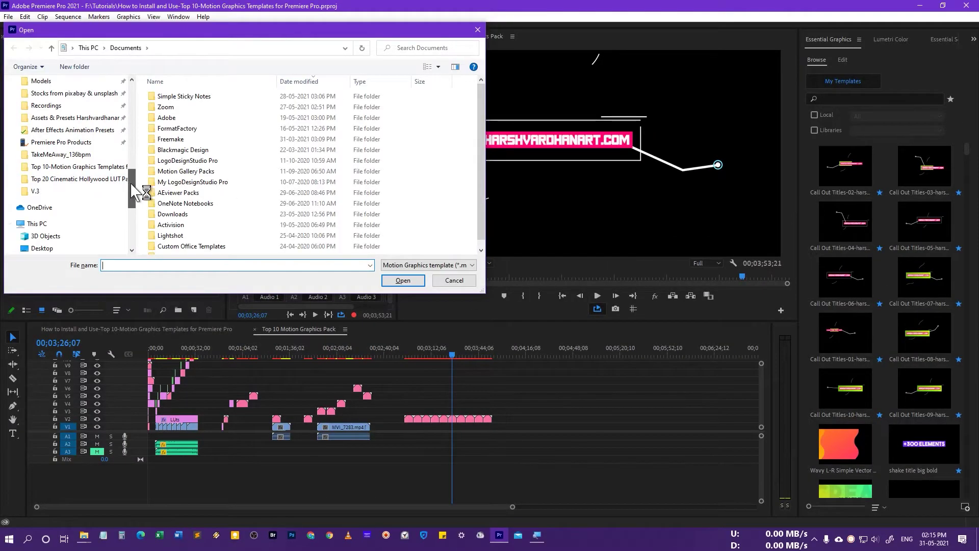
{"action": "left_click", "coordinate": [92, 167]}
{"action": "left_click", "coordinate": [89, 47]}
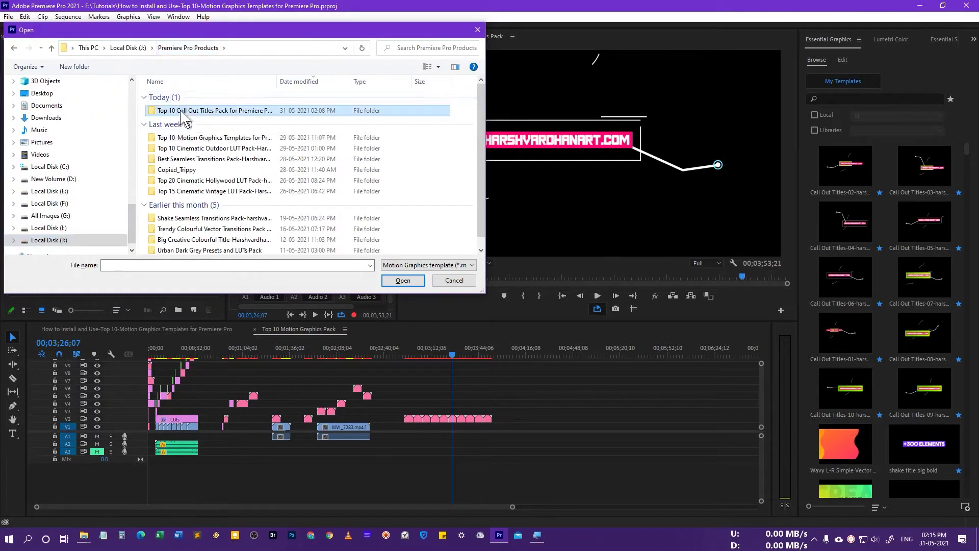
{"action": "double_click", "coordinate": [176, 110]}
{"action": "left_click", "coordinate": [173, 111]}
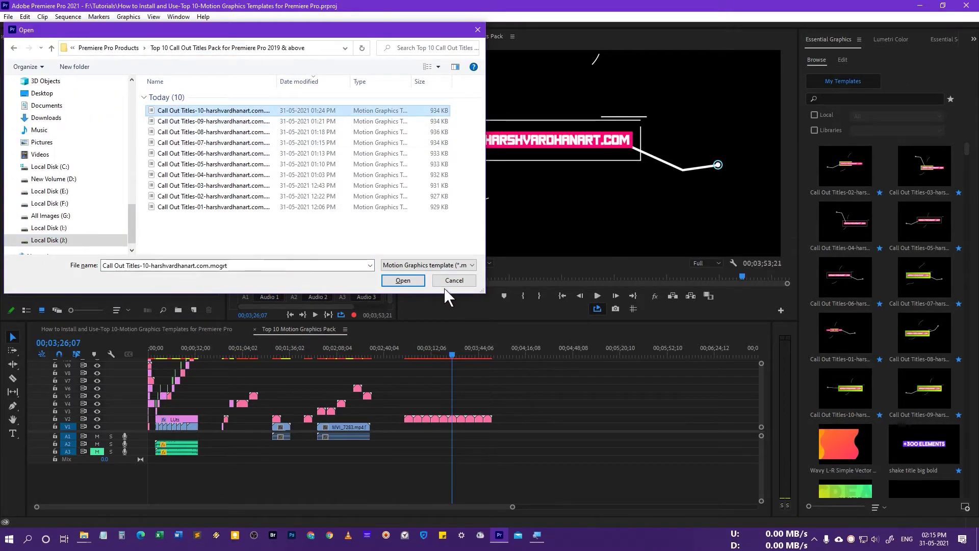
{"action": "left_click", "coordinate": [455, 281]}
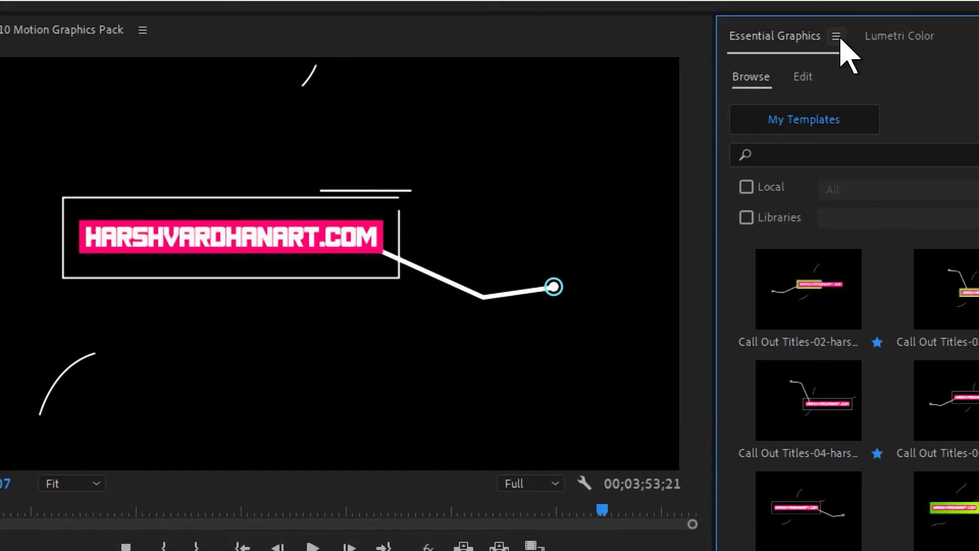
- Open Manage Additional Folders from the Essential Graphics panel menu
{"action": "left_click", "coordinate": [837, 37]}
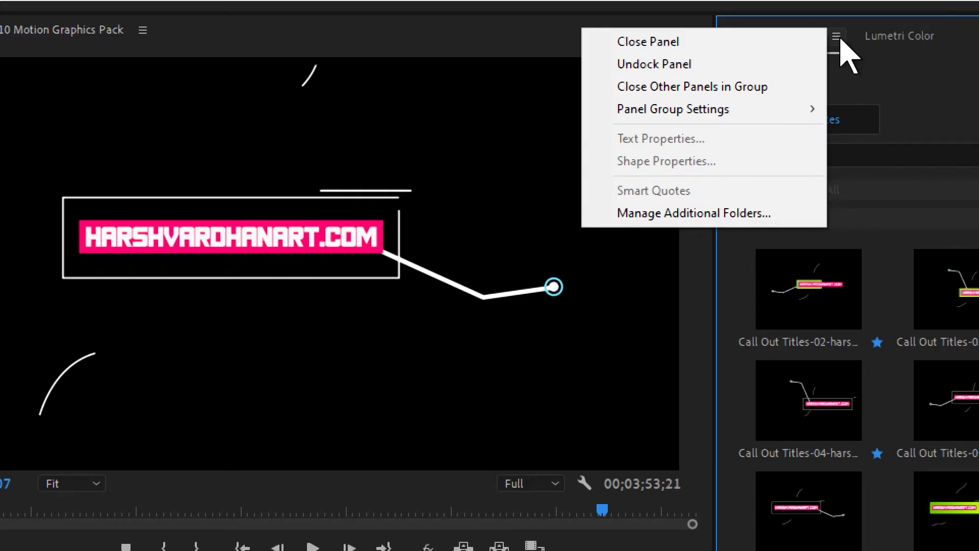
{"action": "left_click", "coordinate": [836, 38]}
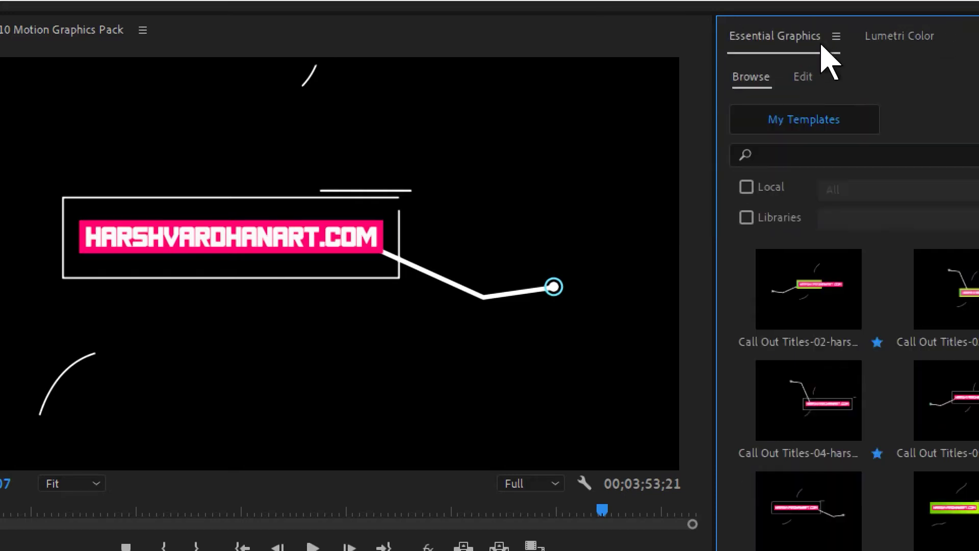
{"action": "left_click", "coordinate": [838, 41]}
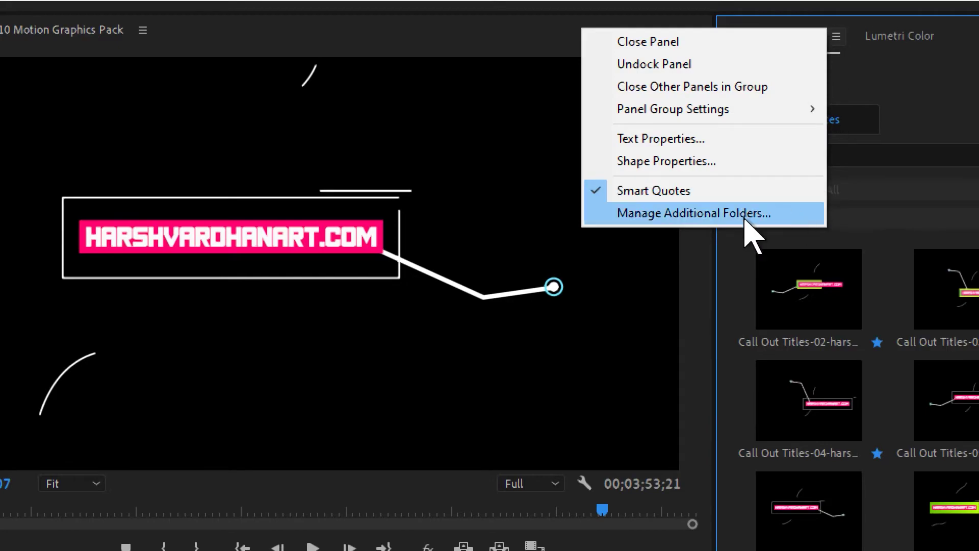
{"action": "left_click", "coordinate": [715, 214]}
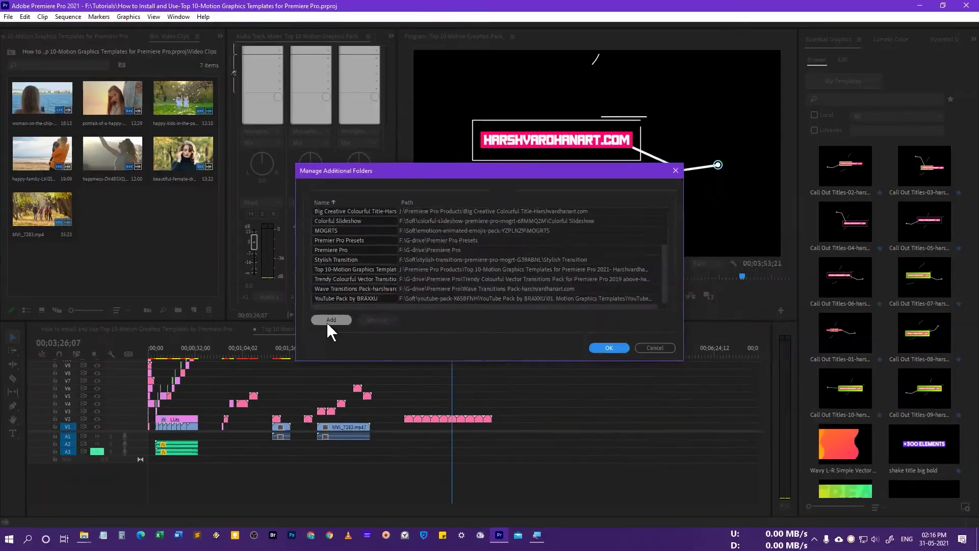
- Add the Top 10 Call Out Titles Pack folder under Premiere Pro Products as a template folder
{"action": "left_click", "coordinate": [329, 320]}
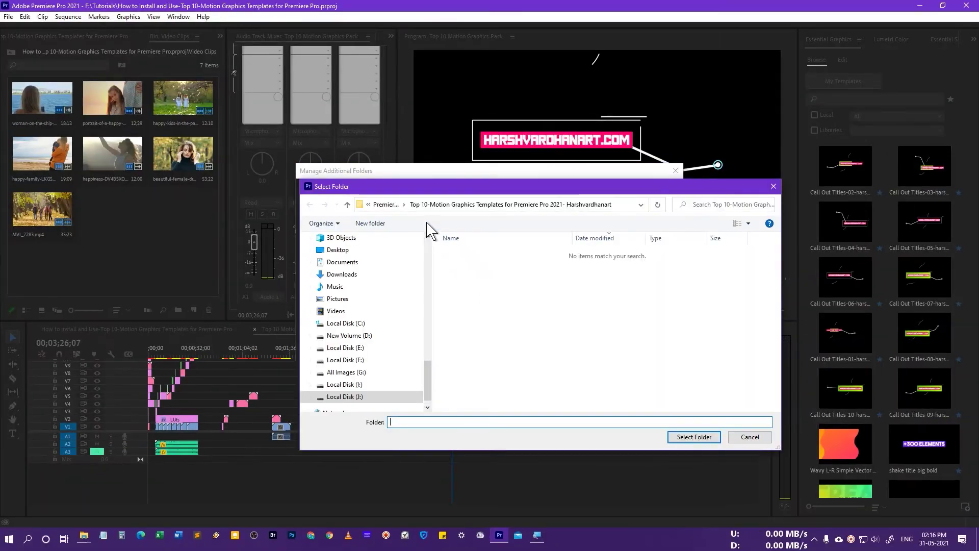
{"action": "left_click", "coordinate": [381, 204]}
{"action": "double_click", "coordinate": [510, 257]}
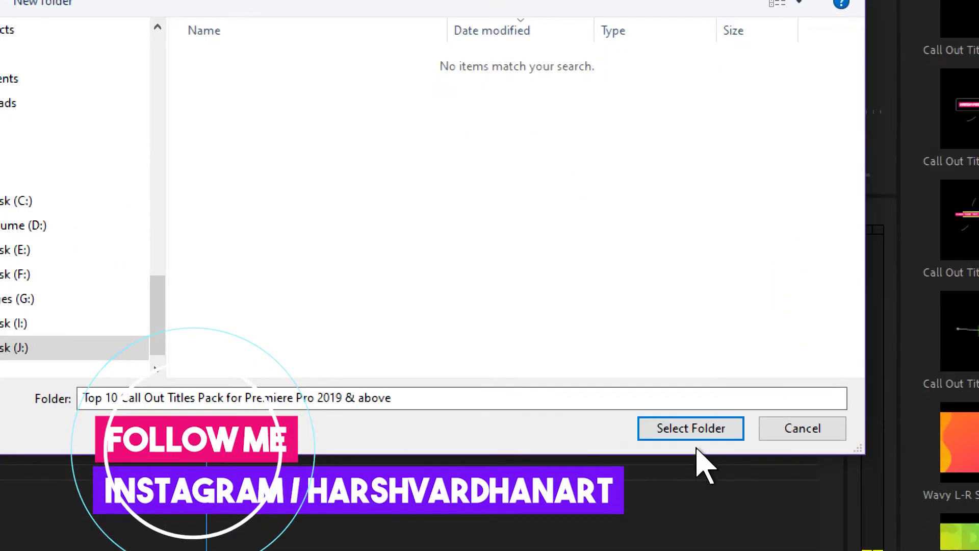
{"action": "left_click", "coordinate": [698, 442]}
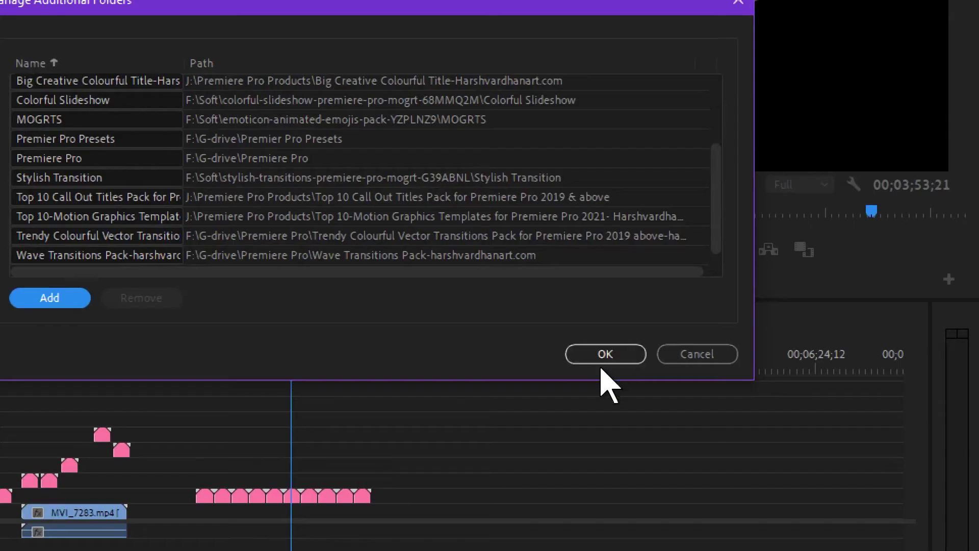
{"action": "left_click", "coordinate": [609, 348]}
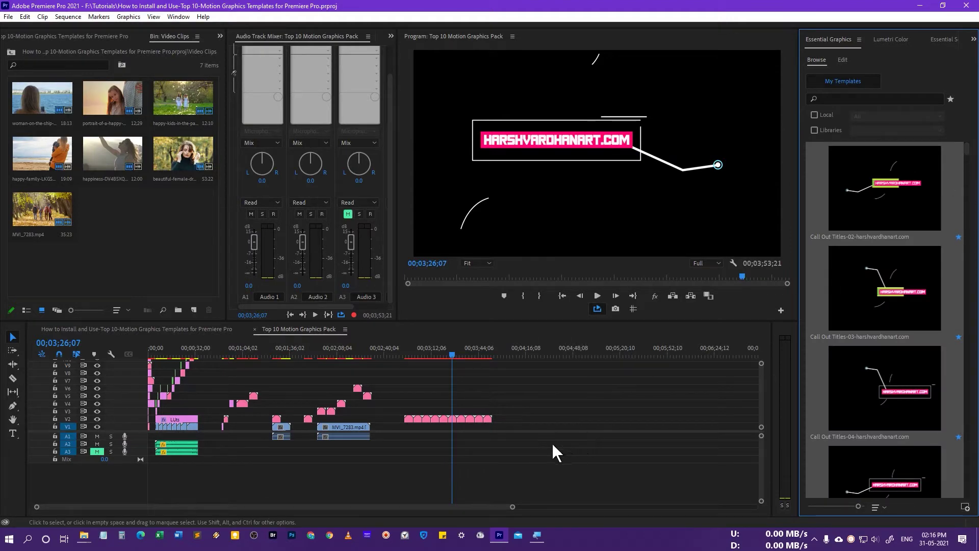
- Place the MVI_7283.mp4 autumn park clip in the sequence at the playhead
{"action": "left_click", "coordinate": [515, 350]}
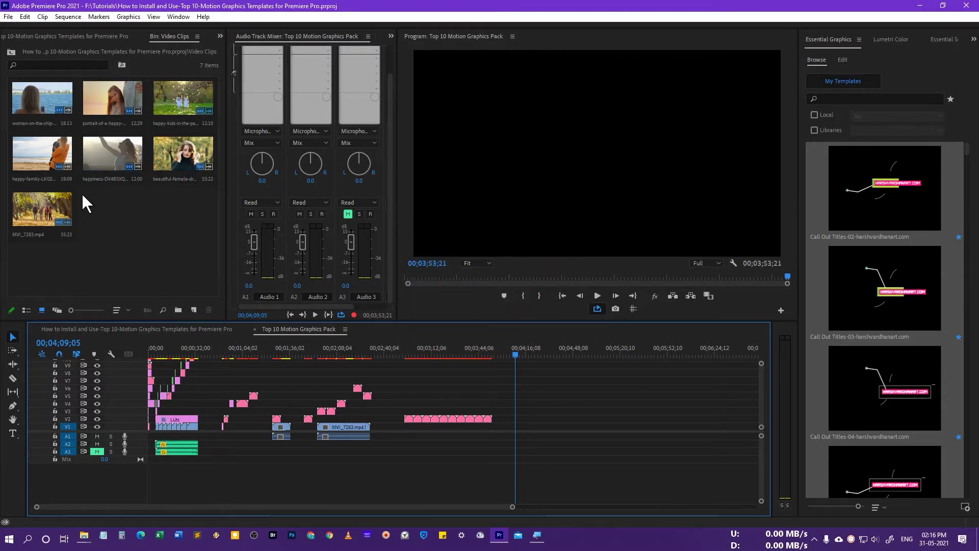
{"action": "left_click_drag", "start_coordinate": [41, 206], "coordinate": [510, 421]}
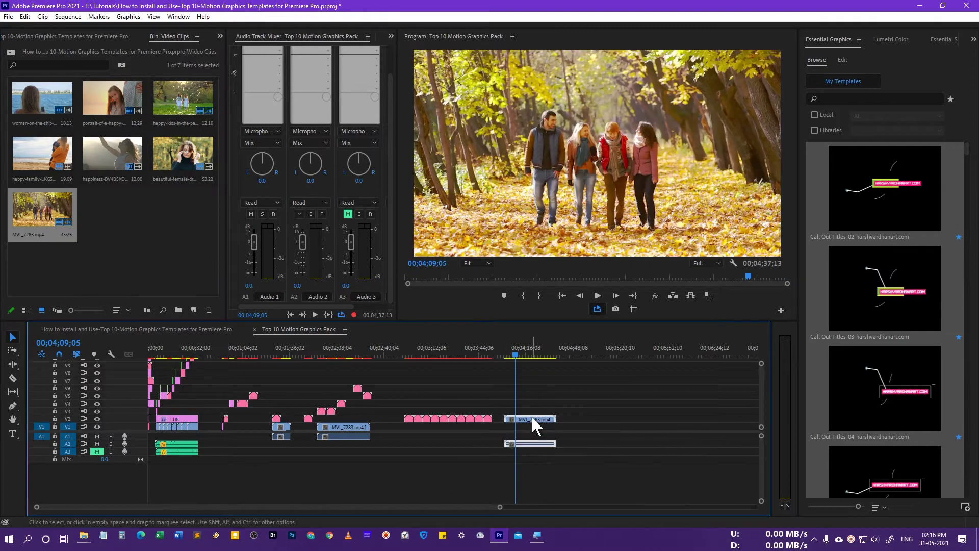
{"action": "left_click_drag", "start_coordinate": [516, 356], "coordinate": [506, 357]}
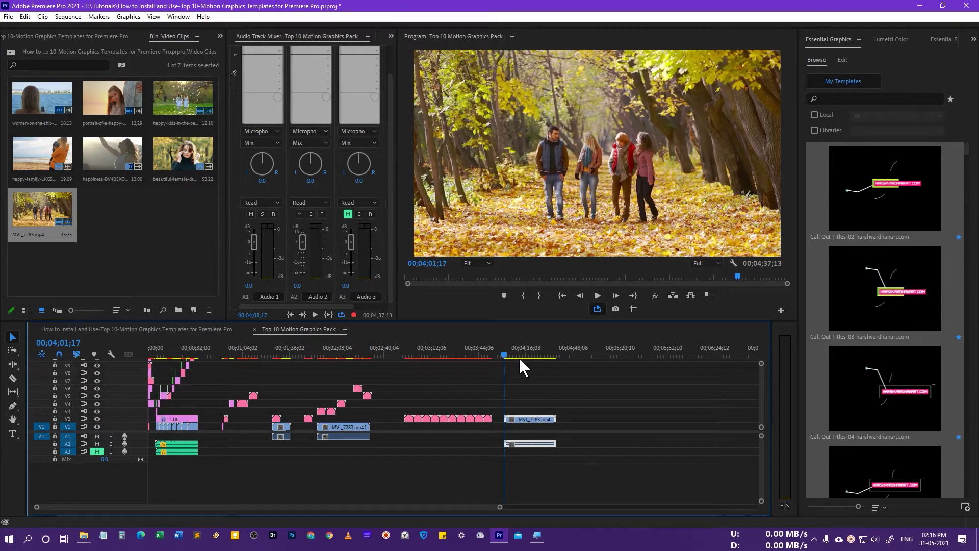
- Save the project and drop Call Out Titles-02 onto V2 above the park clip
{"action": "key", "text": "ctrl+s"}
{"action": "left_click", "coordinate": [890, 198]}
{"action": "left_click_drag", "start_coordinate": [893, 192], "coordinate": [512, 411]}
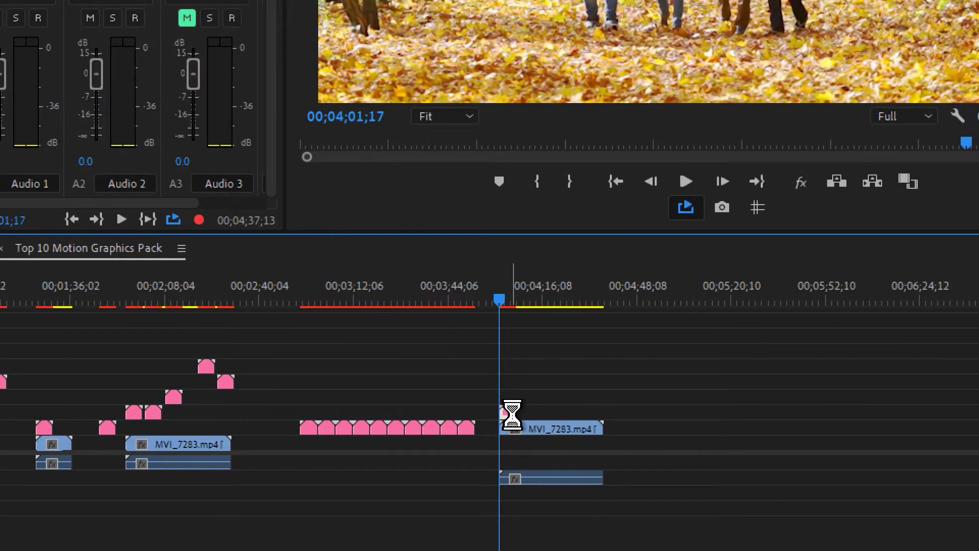
- Scale the call-out clip to frame size, zoom the timeline, and play the preview
{"action": "right_click", "coordinate": [512, 414]}
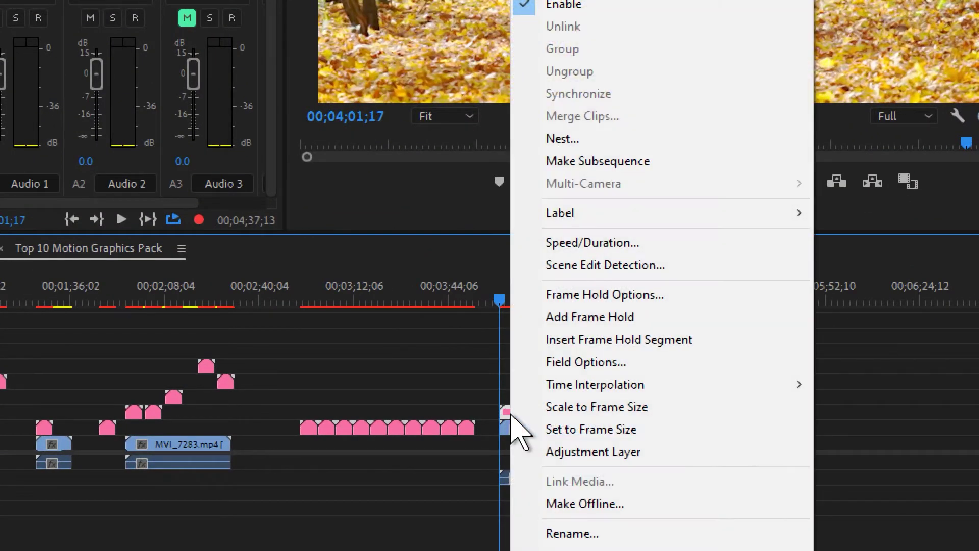
{"action": "left_click", "coordinate": [592, 408]}
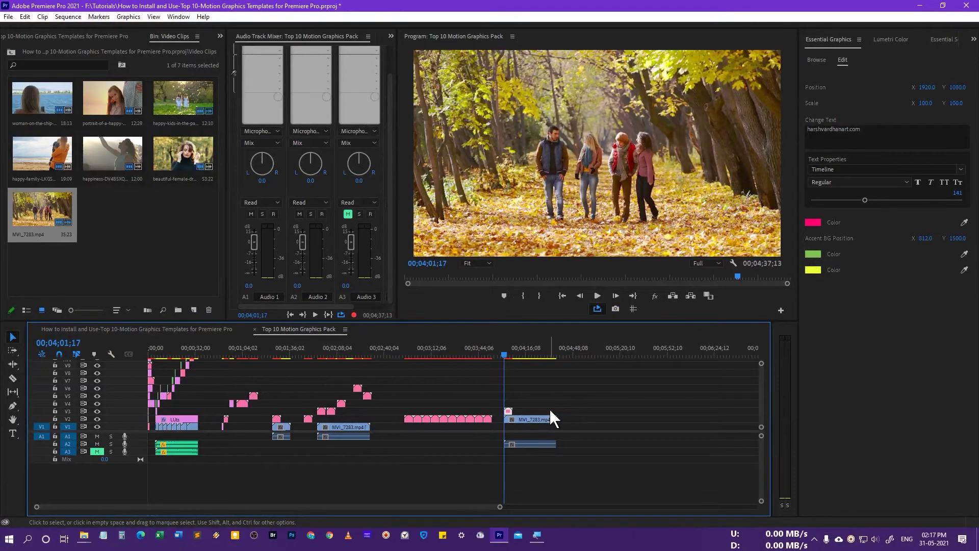
{"action": "key", "text": "="}
{"action": "key", "text": "space"}
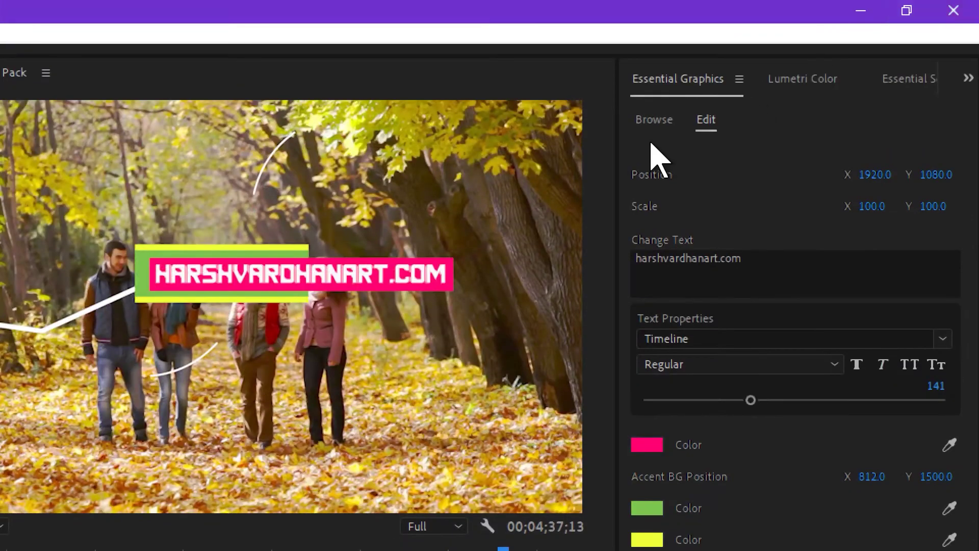
- Shrink the call-out to scale 47 at X 2043 and replace its text with the new name
{"action": "left_click_drag", "start_coordinate": [882, 207], "coordinate": [894, 176]}
{"action": "left_click", "coordinate": [767, 255]}
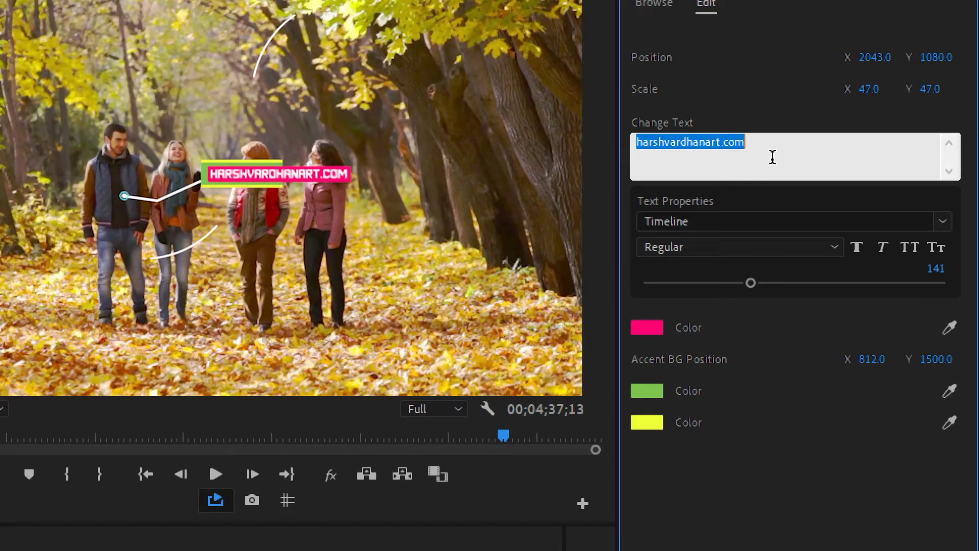
{"action": "type", "text": "john doe"}
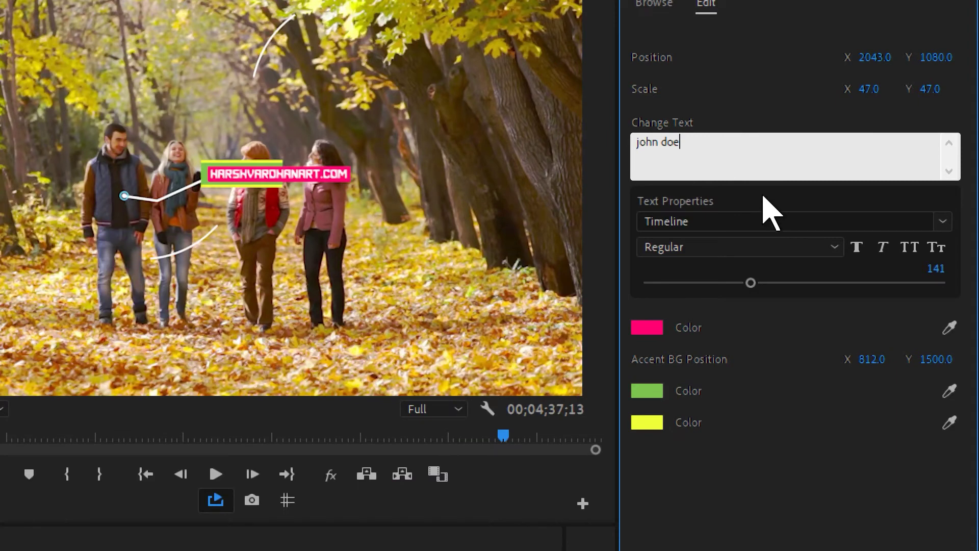
{"action": "left_click", "coordinate": [767, 325]}
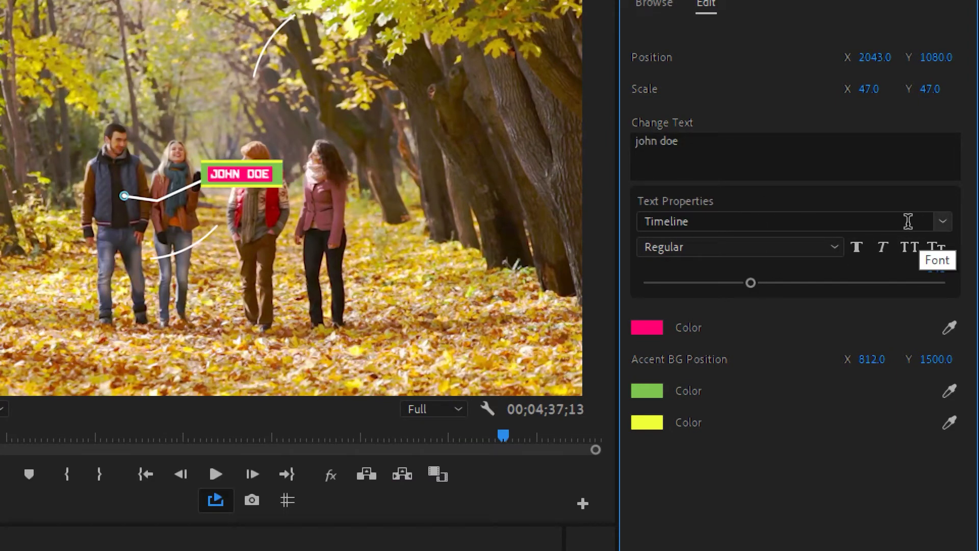
- Set the call-out font to Khand, chosen from the favourites-filtered font list
{"action": "left_click", "coordinate": [704, 221]}
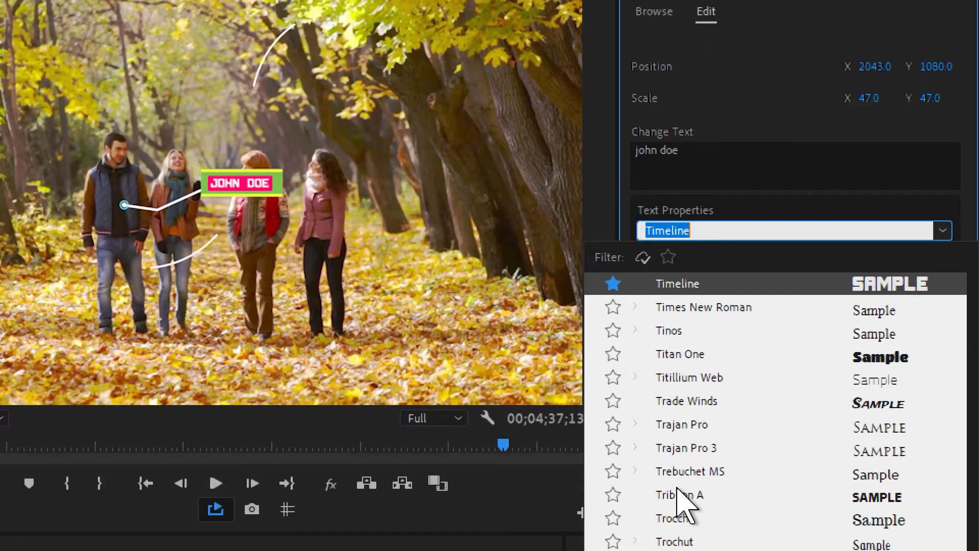
{"action": "scroll", "coordinate": [724, 448], "scroll_direction": "up", "scroll_amount": 8}
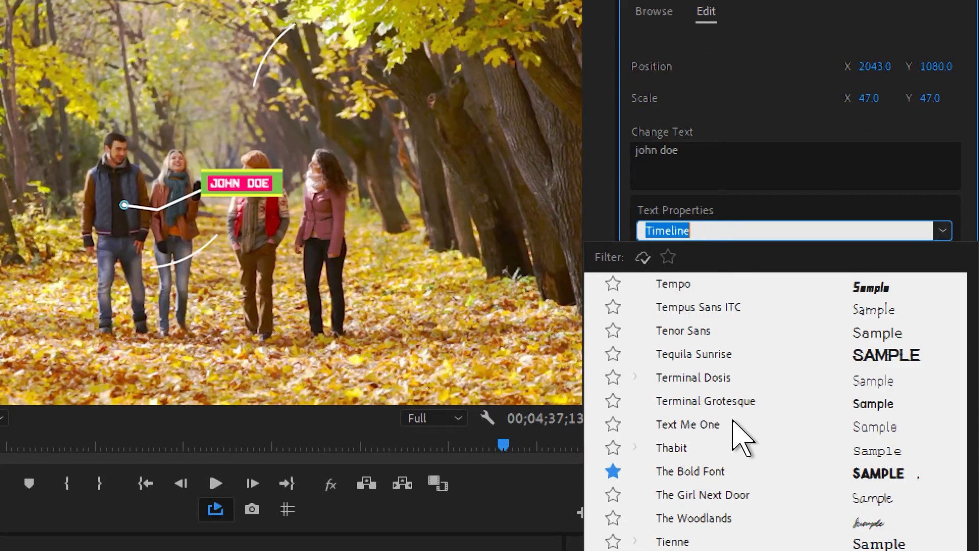
{"action": "scroll", "coordinate": [727, 414], "scroll_direction": "up", "scroll_amount": 3}
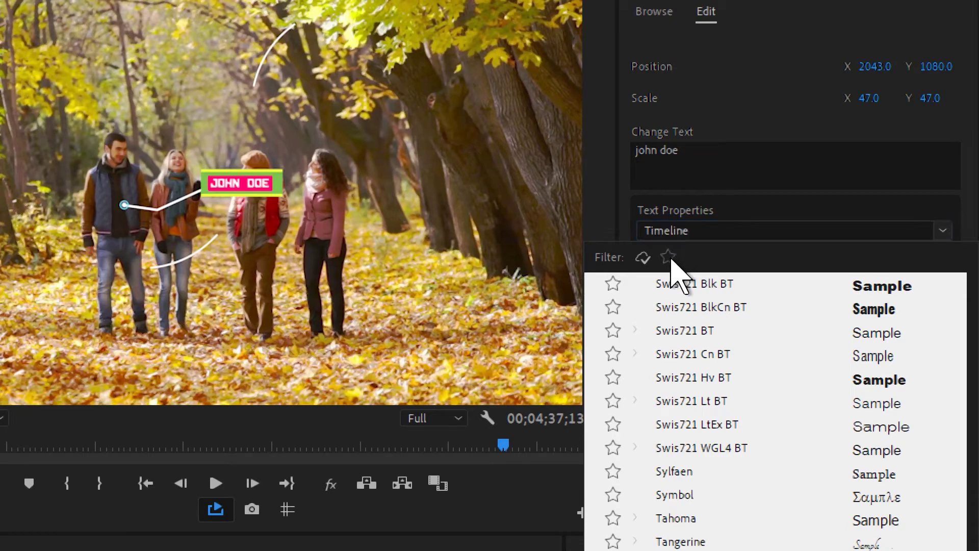
{"action": "left_click", "coordinate": [668, 256]}
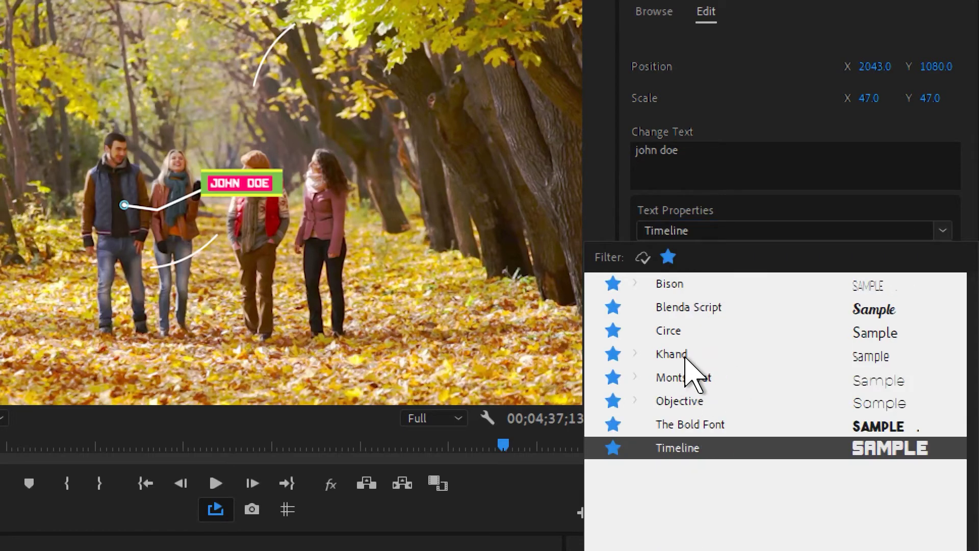
{"action": "left_click", "coordinate": [683, 355]}
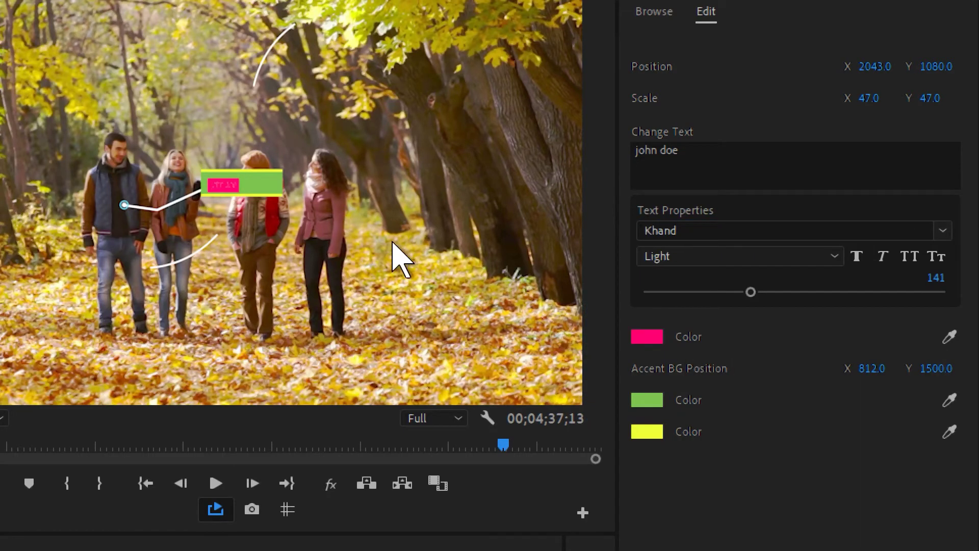
- Make the text Bold, All Caps at size 270, and enlarge the Program monitor
{"action": "left_click", "coordinate": [734, 256]}
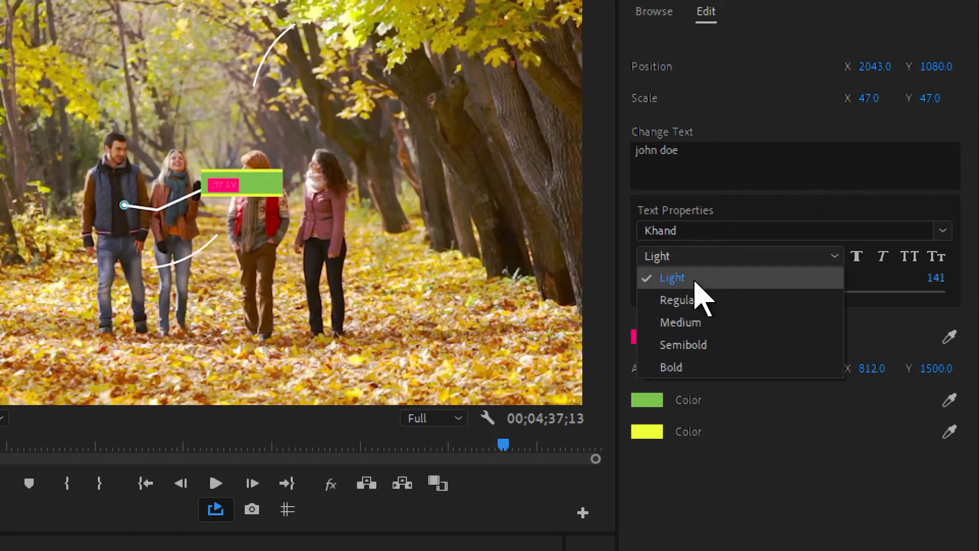
{"action": "left_click", "coordinate": [690, 367]}
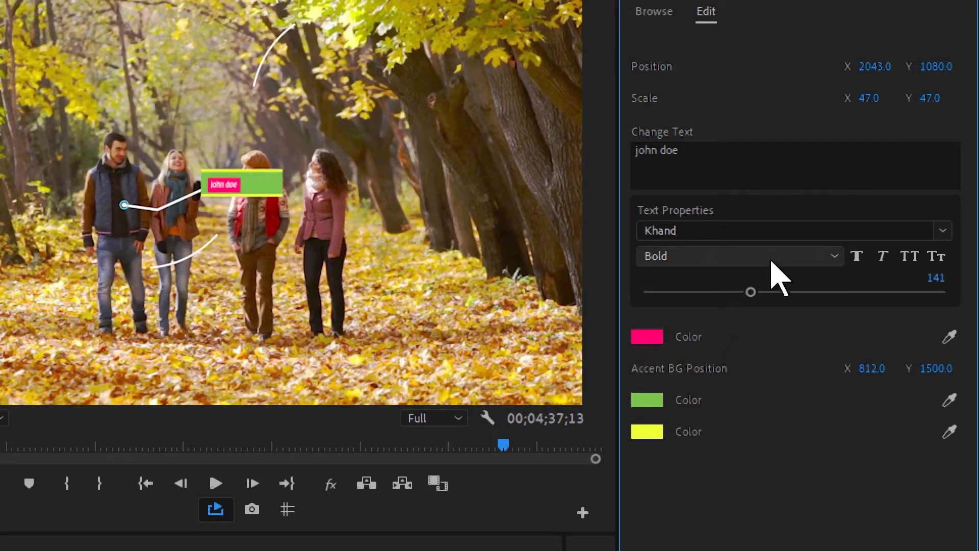
{"action": "left_click", "coordinate": [909, 257]}
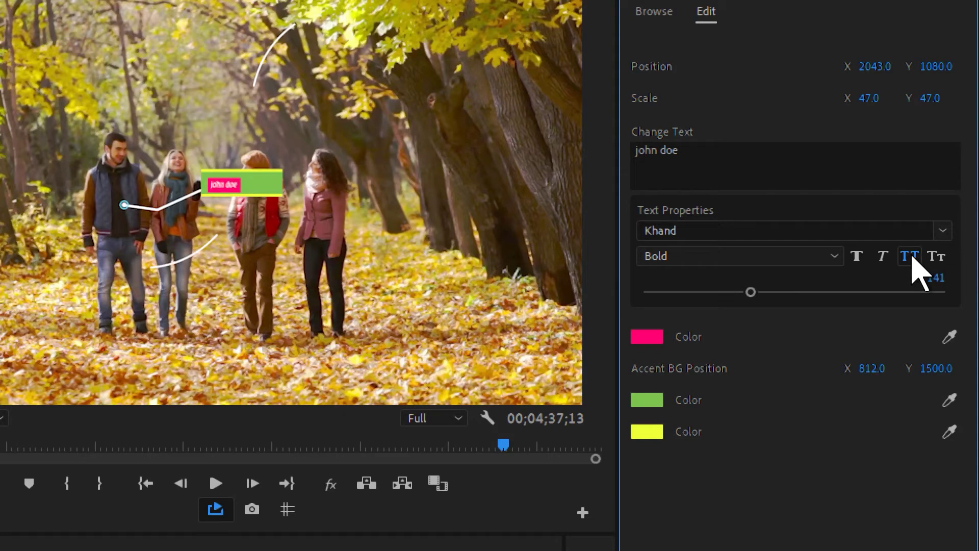
{"action": "left_click_drag", "start_coordinate": [748, 291], "coordinate": [846, 297]}
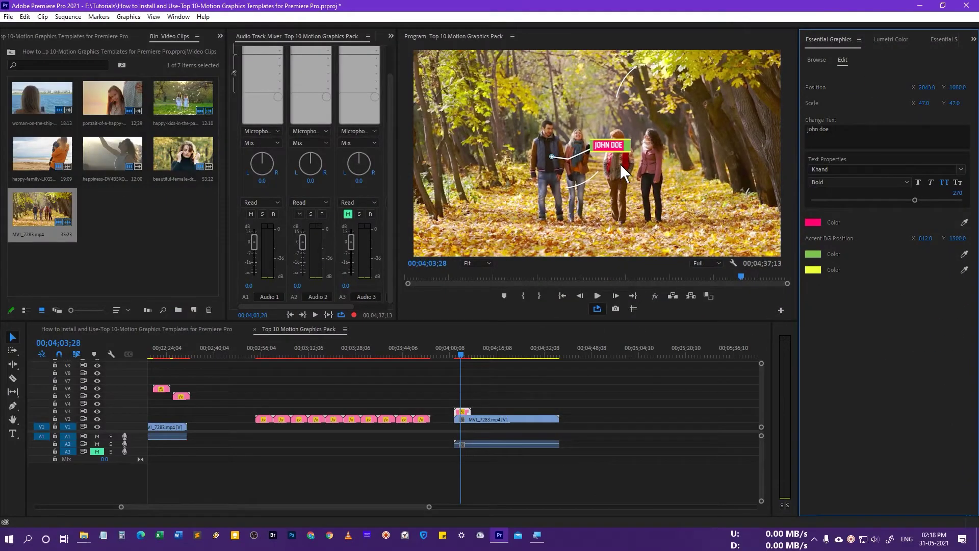
{"action": "left_click_drag", "start_coordinate": [391, 314], "coordinate": [269, 317]}
{"action": "left_click_drag", "start_coordinate": [357, 322], "coordinate": [376, 409]}
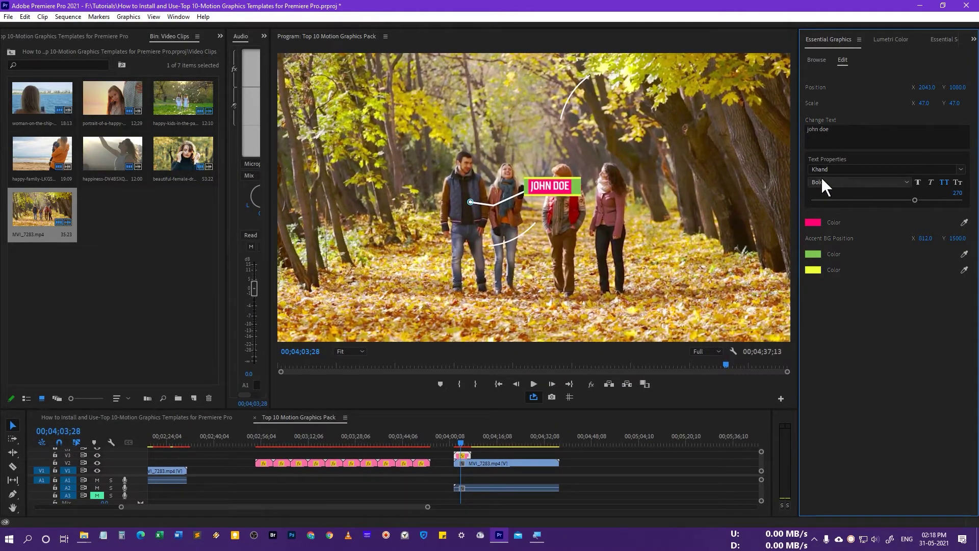
- Append 'the cool' to the name in the call-out text
{"action": "triple_click", "coordinate": [837, 131]}
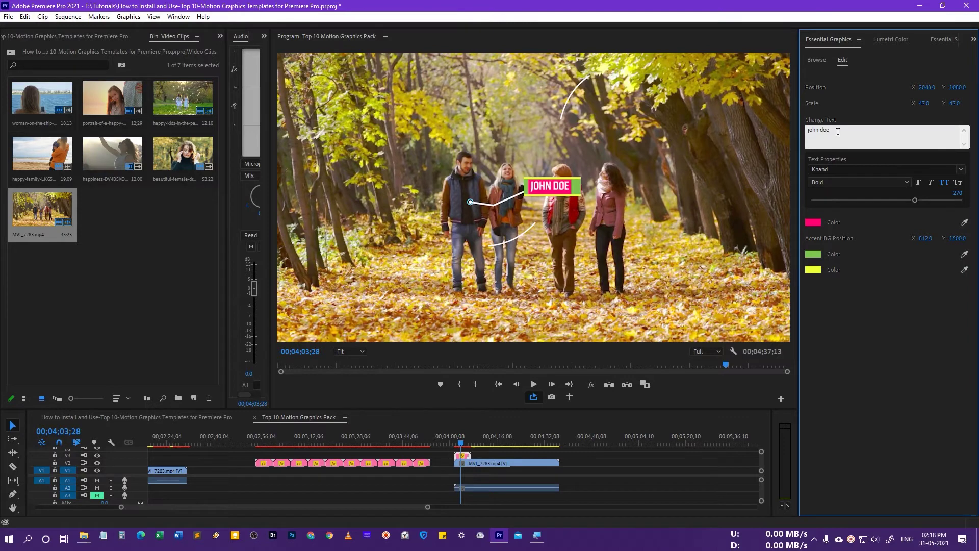
{"action": "type", "text": "the cool"}
{"action": "left_click", "coordinate": [873, 163]}
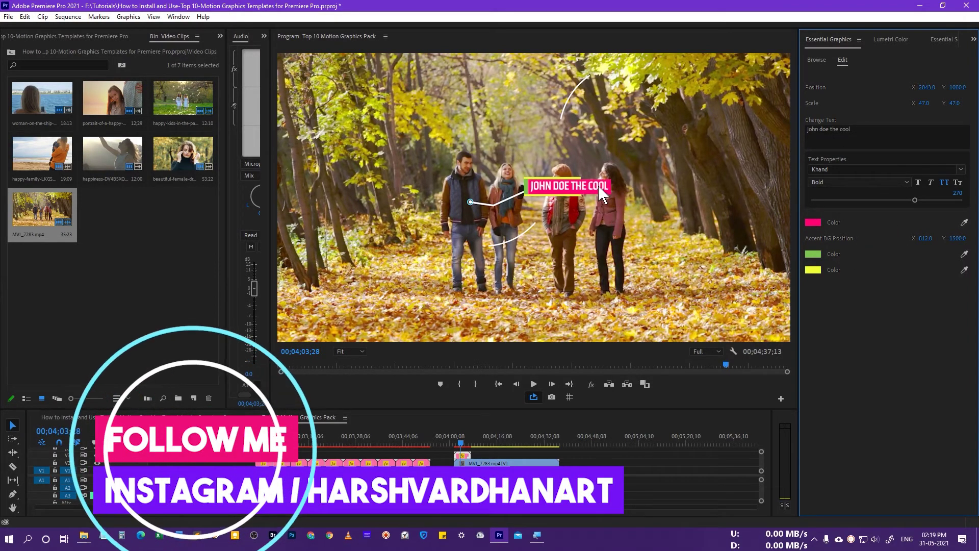
- Recolour the pink text background to purple 7800FF
{"action": "left_click", "coordinate": [811, 222]}
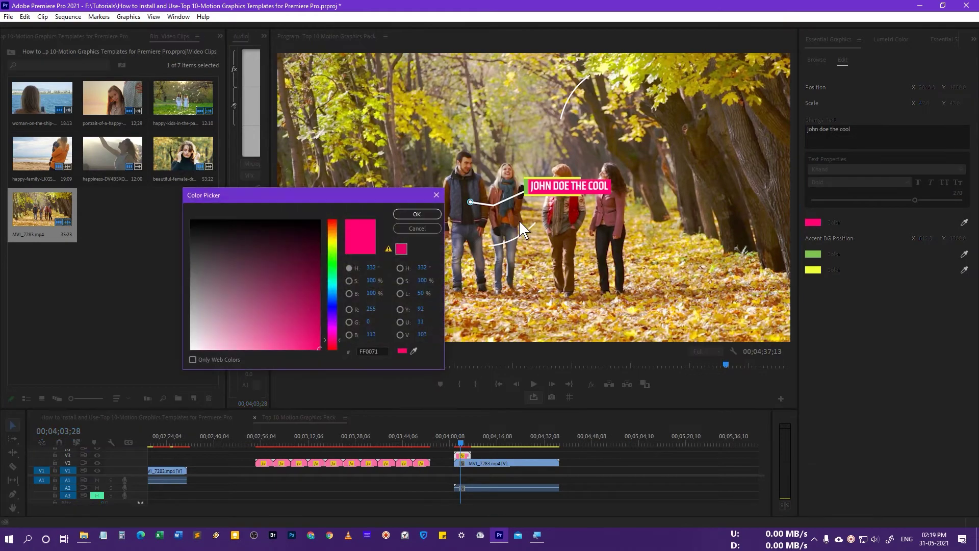
{"action": "left_click_drag", "start_coordinate": [331, 327], "coordinate": [332, 321]}
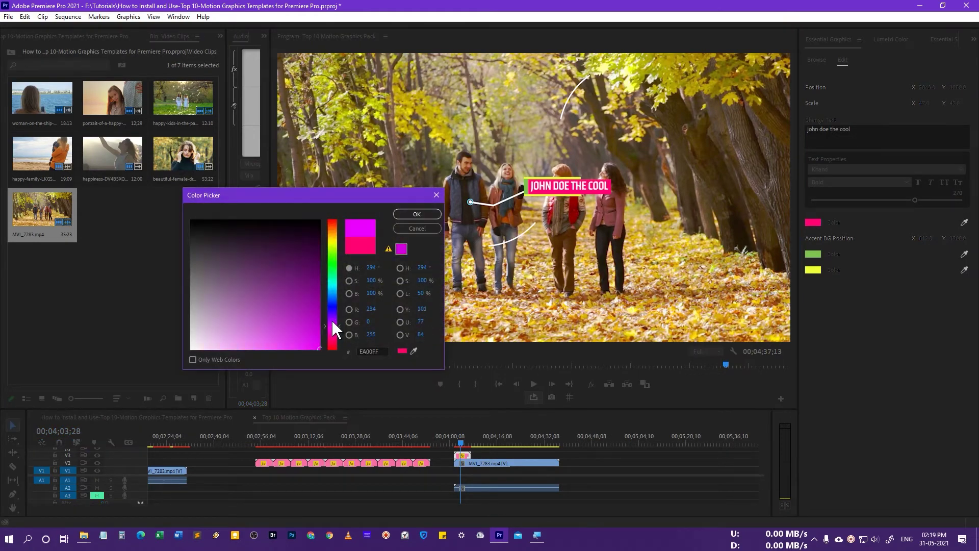
{"action": "left_click", "coordinate": [330, 314]}
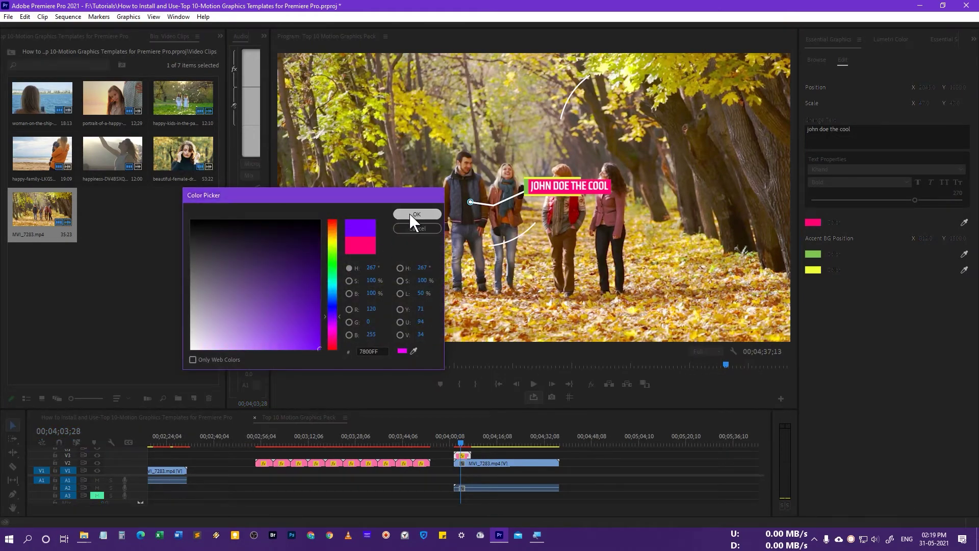
{"action": "left_click", "coordinate": [410, 213]}
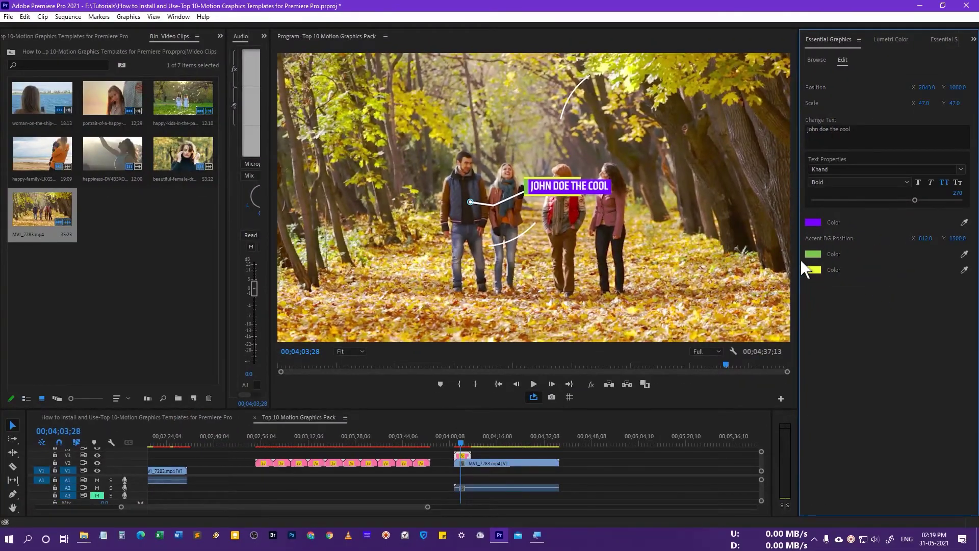
- Change the call-out's accent background colour from green to bright pink FF1CBC
{"action": "left_click", "coordinate": [813, 254]}
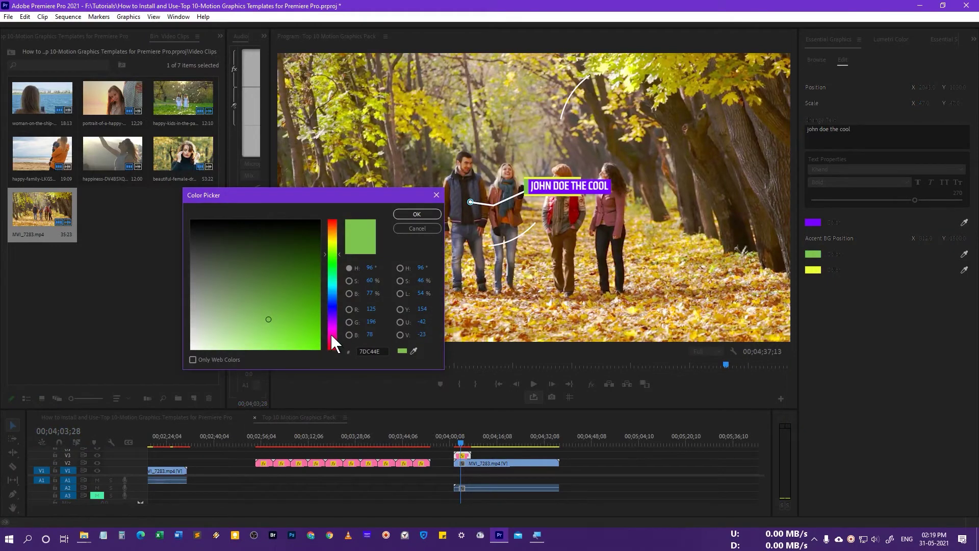
{"action": "left_click", "coordinate": [332, 334]}
{"action": "left_click", "coordinate": [408, 214]}
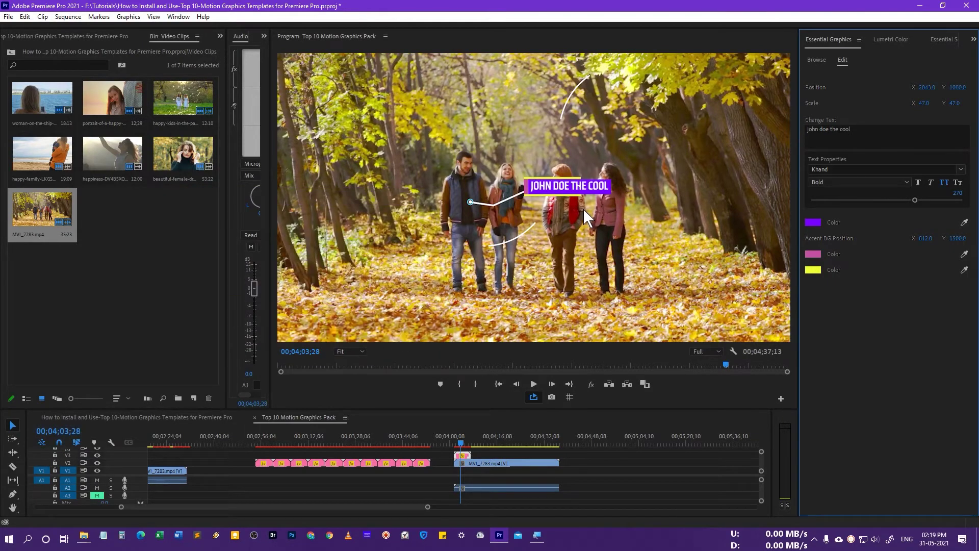
{"action": "left_click", "coordinate": [813, 254]}
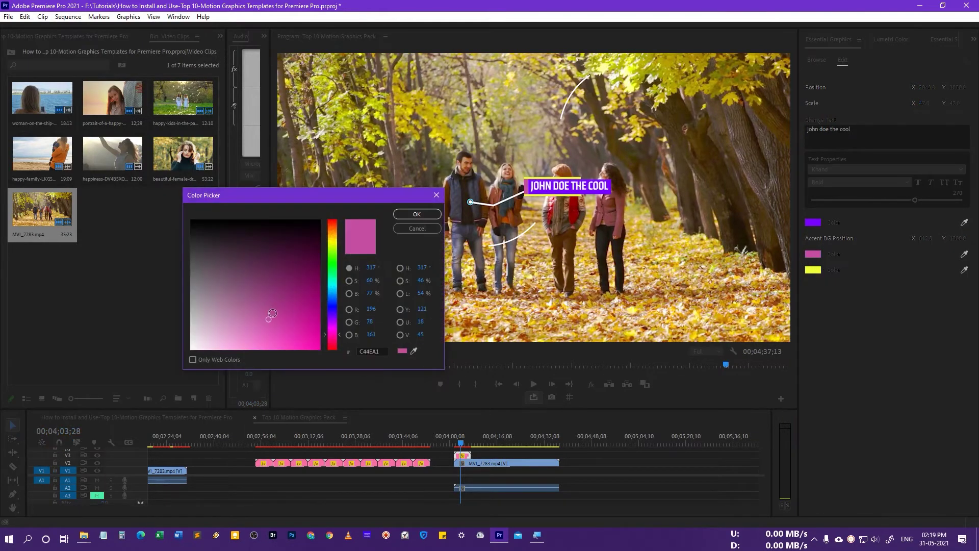
{"action": "left_click", "coordinate": [409, 213]}
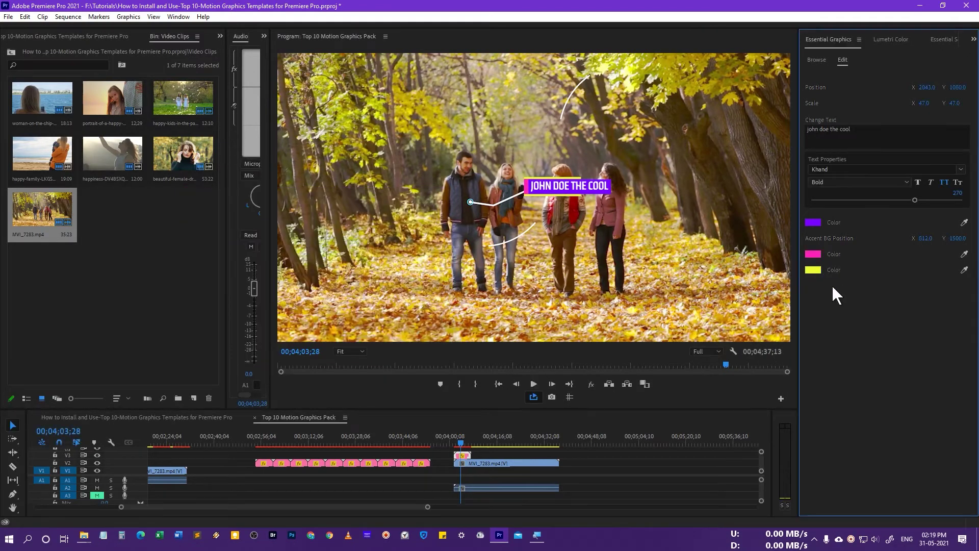
- Change the yellow third colour to white FFFFFF and play back the restyled call-out
{"action": "left_click", "coordinate": [815, 272]}
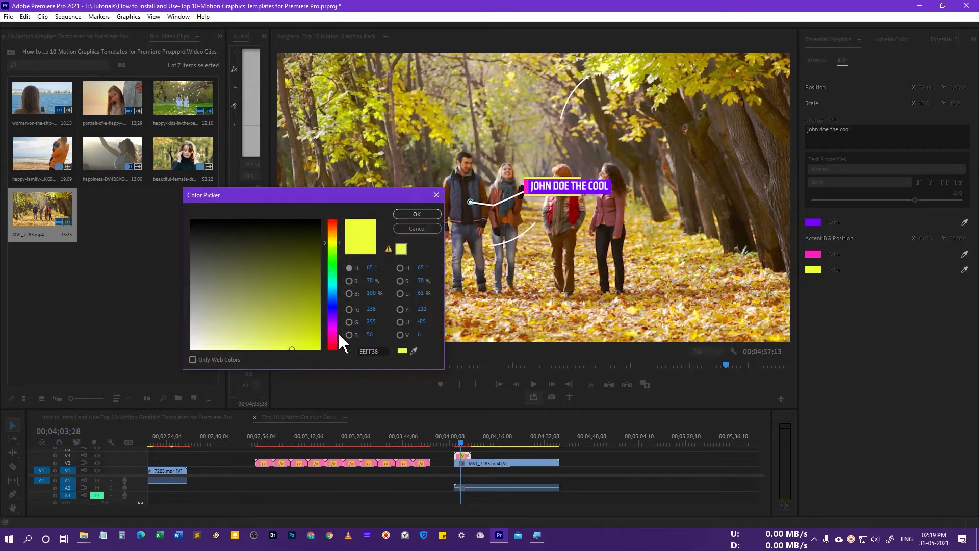
{"action": "left_click", "coordinate": [332, 346]}
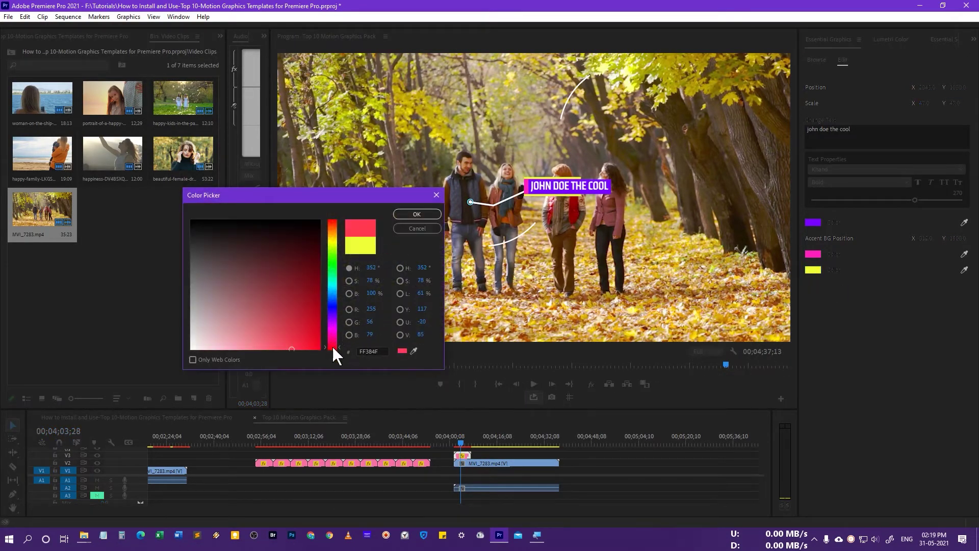
{"action": "left_click", "coordinate": [415, 214]}
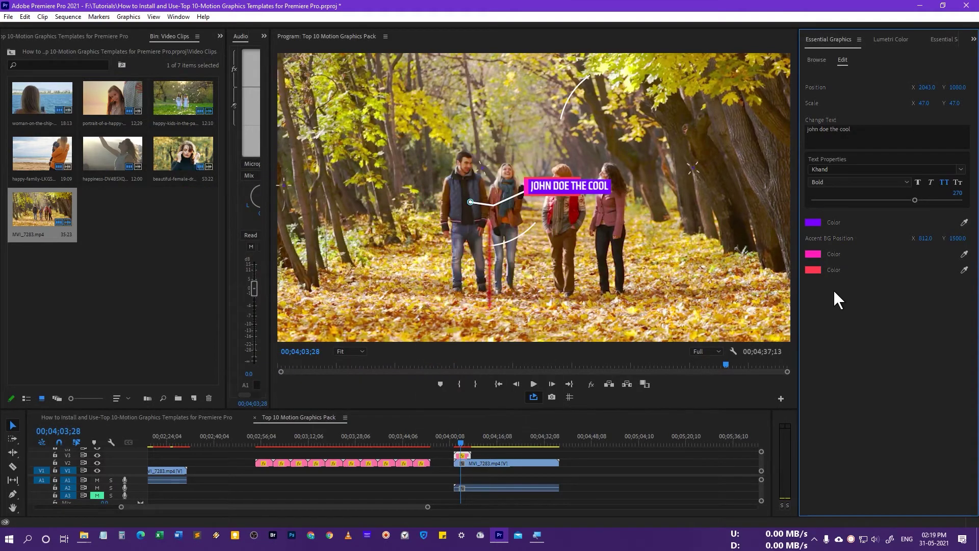
{"action": "left_click", "coordinate": [818, 270]}
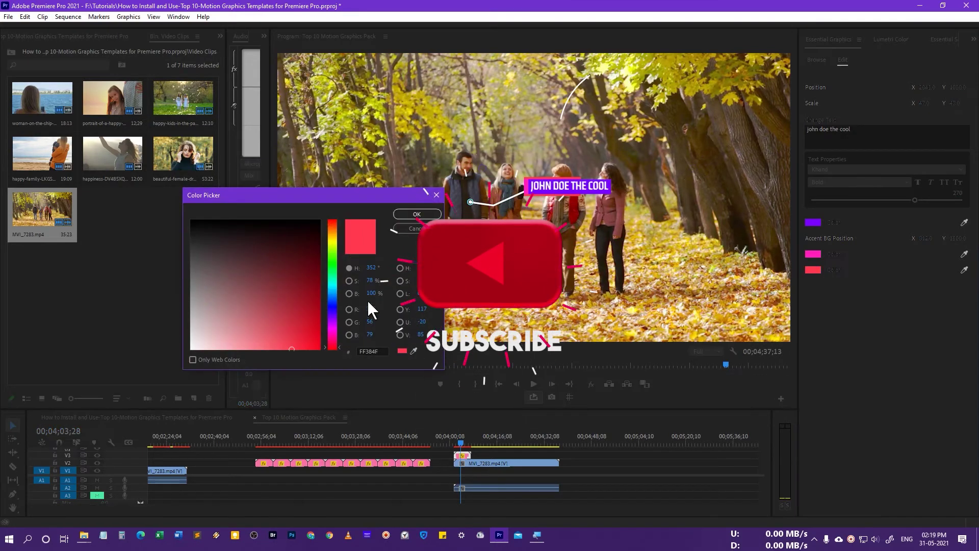
{"action": "left_click", "coordinate": [332, 245]}
{"action": "left_click_drag", "start_coordinate": [245, 296], "coordinate": [165, 356]}
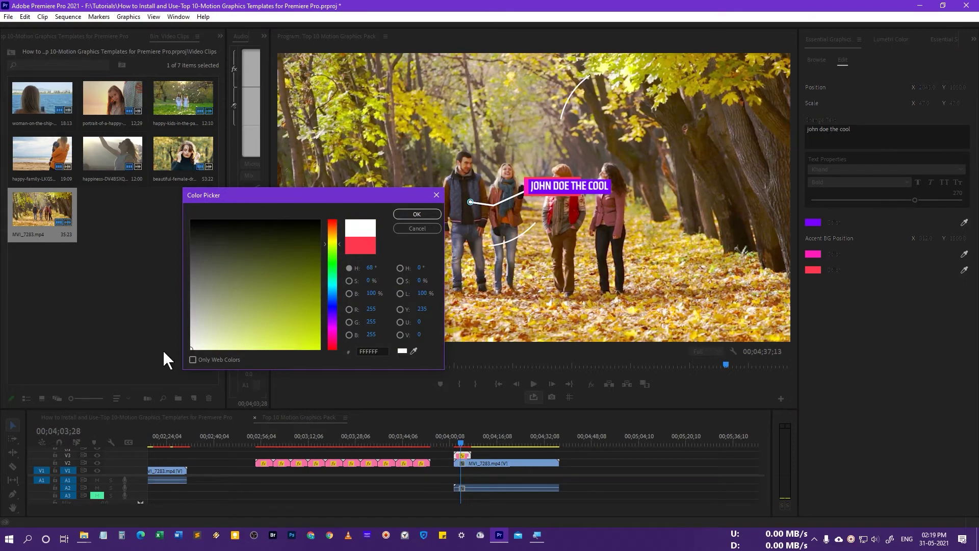
{"action": "left_click", "coordinate": [415, 215]}
{"action": "key", "text": "space"}
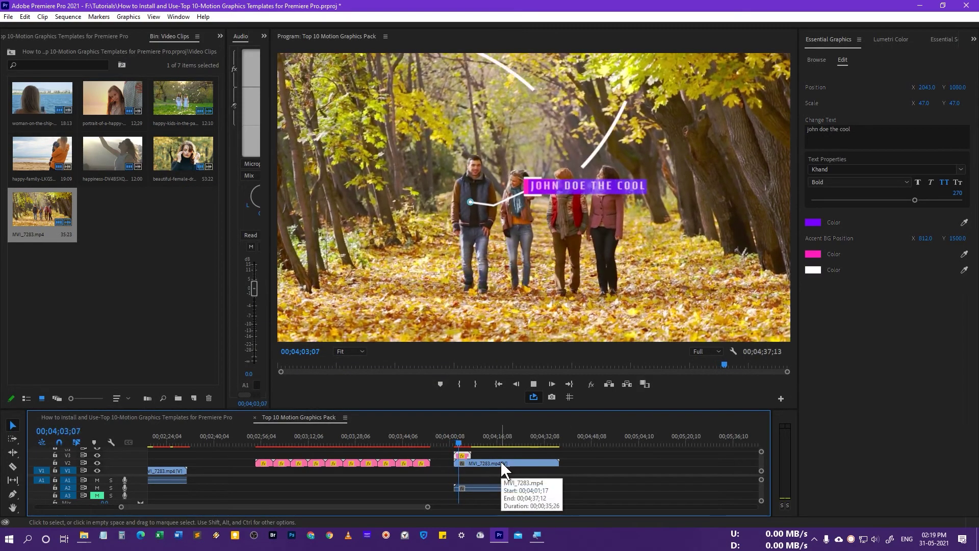
- Drop the Call Out Titles-05 template onto V3 over the park clip and preview its animation
{"action": "key", "text": "space"}
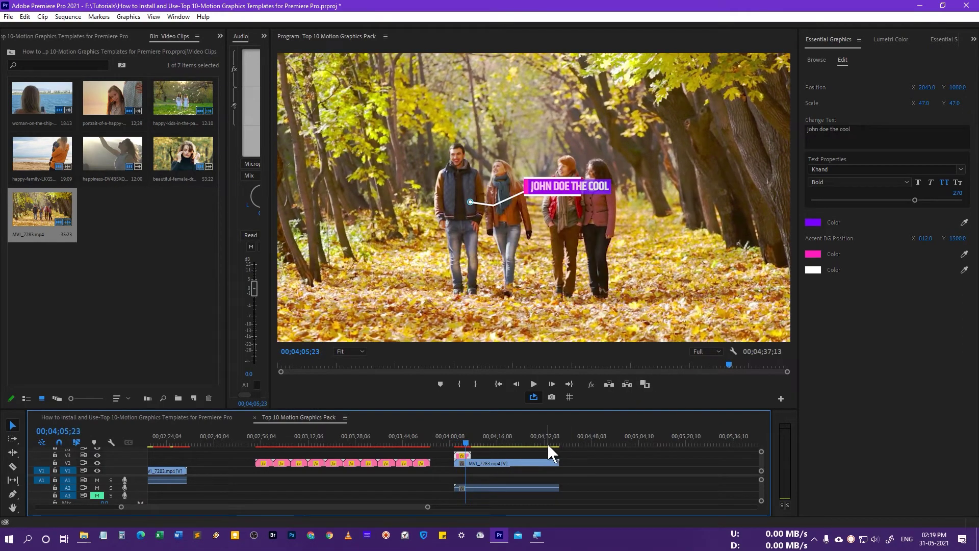
{"action": "left_click", "coordinate": [571, 440]}
{"action": "left_click", "coordinate": [816, 61]}
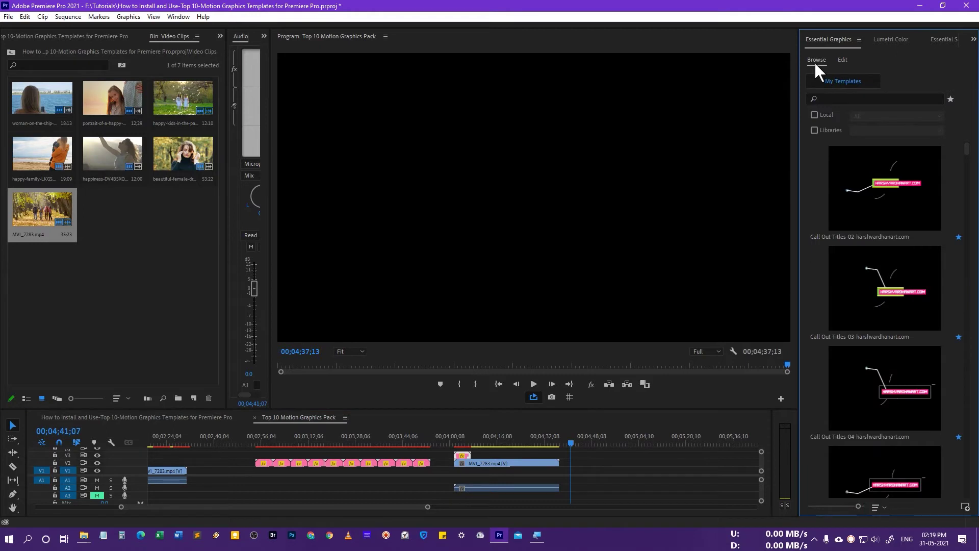
{"action": "scroll", "coordinate": [898, 294], "scroll_direction": "down", "scroll_amount": 4}
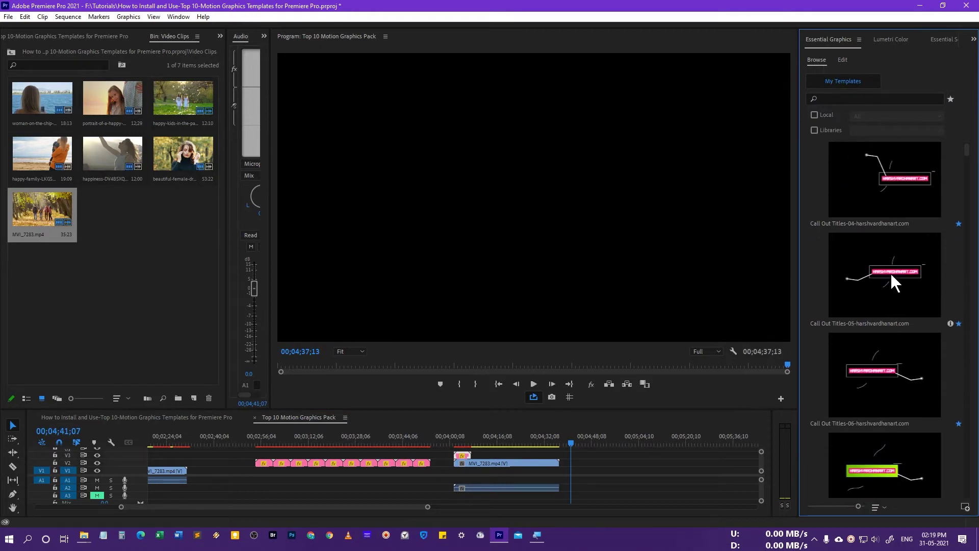
{"action": "left_click_drag", "start_coordinate": [884, 281], "coordinate": [492, 457]}
{"action": "key", "text": "Up"}
{"action": "key", "text": "space"}
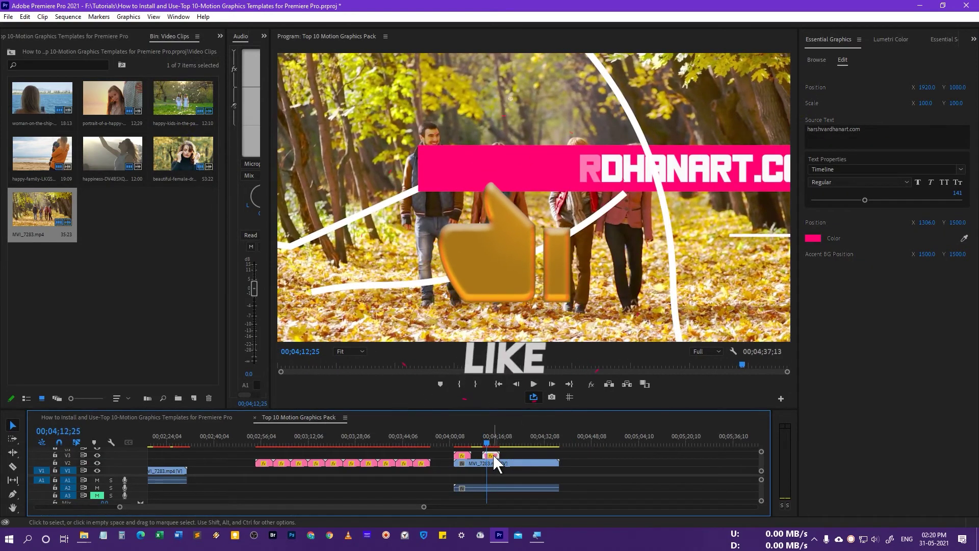
{"action": "key", "text": "space"}
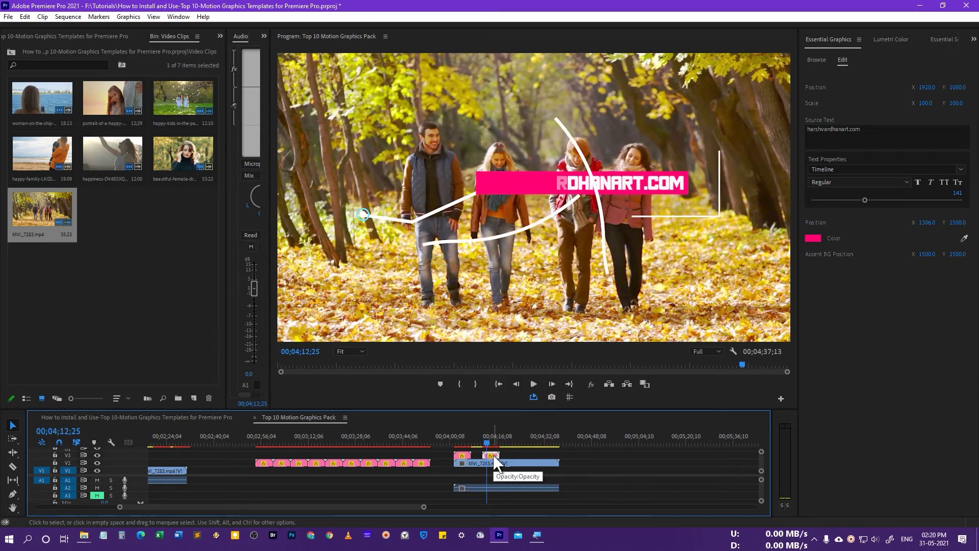
- Scale the title to 53, then overwrite it on V3 with Call Out Titles-06 and select it
{"action": "left_click_drag", "start_coordinate": [926, 104], "coordinate": [930, 160]}
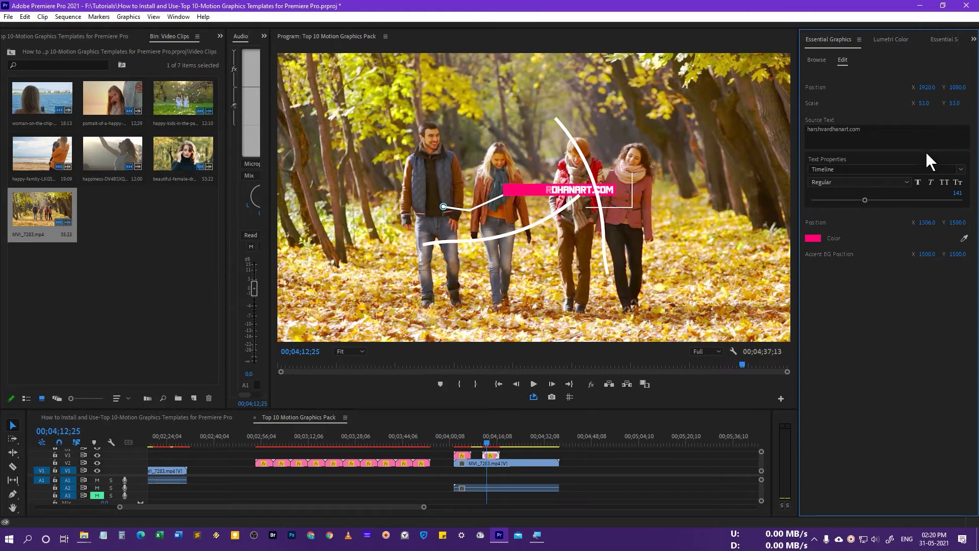
{"action": "left_click", "coordinate": [815, 61]}
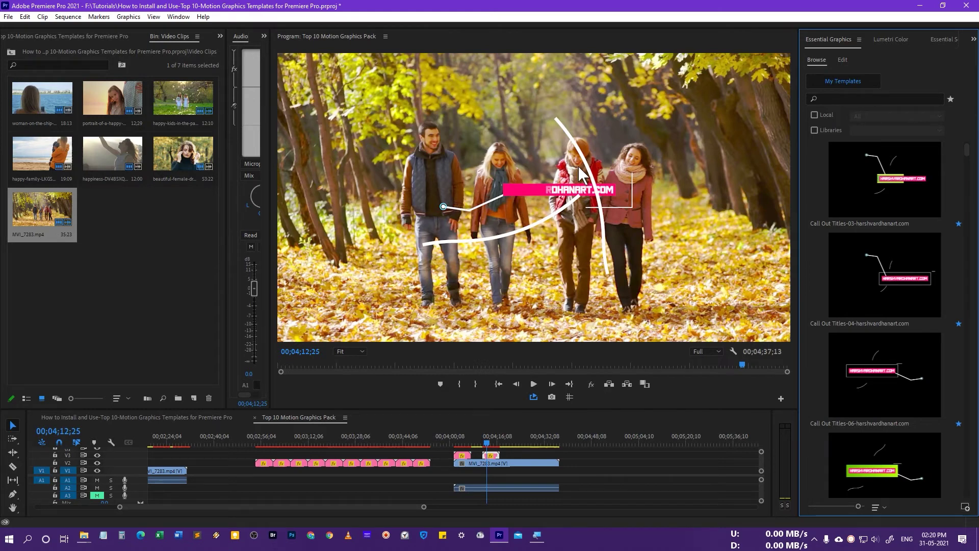
{"action": "scroll", "coordinate": [903, 353], "scroll_direction": "down", "scroll_amount": 2}
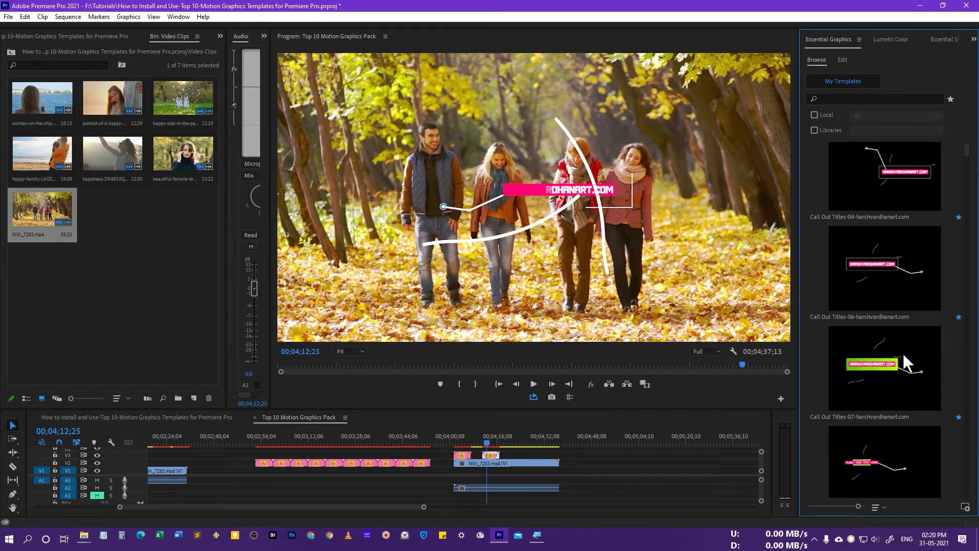
{"action": "left_click", "coordinate": [907, 291]}
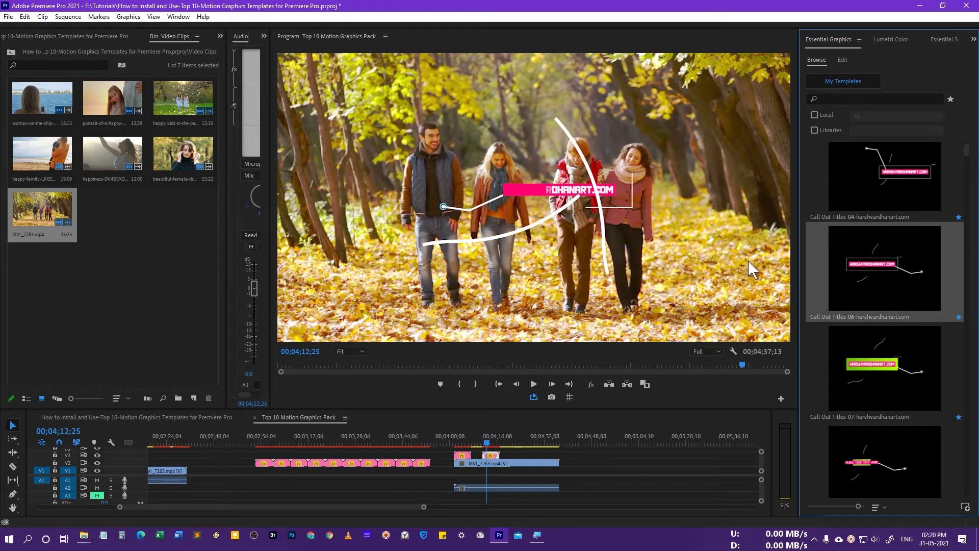
{"action": "left_click_drag", "start_coordinate": [490, 454], "coordinate": [492, 458]}
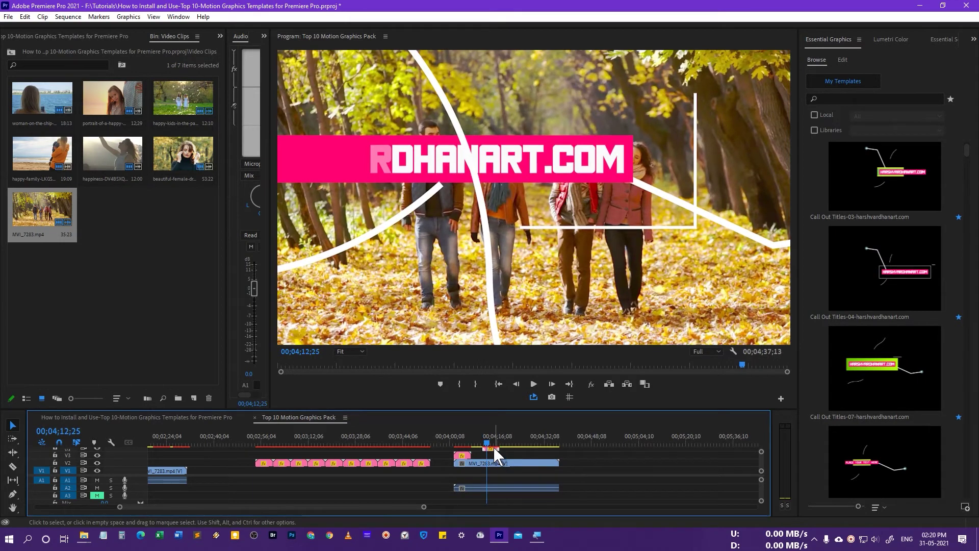
{"action": "left_click", "coordinate": [493, 446]}
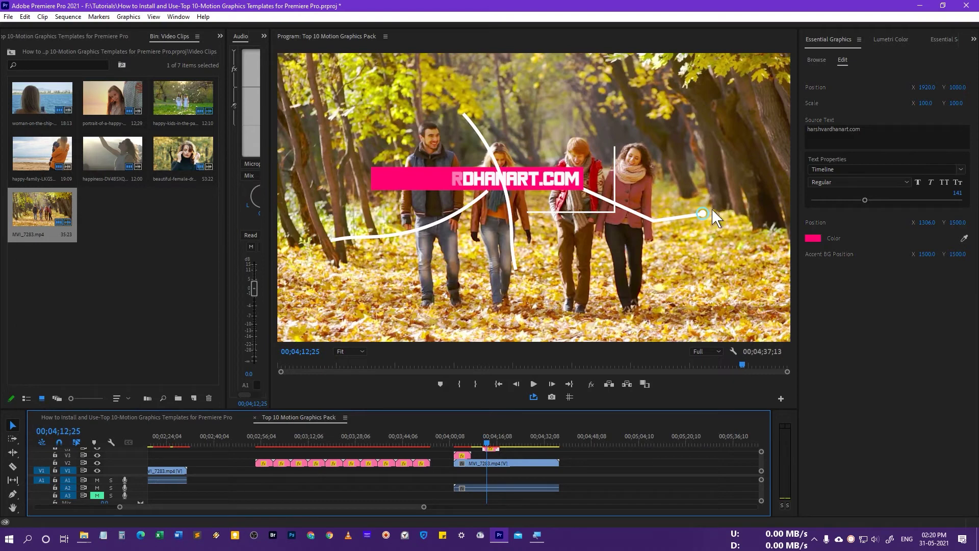
- Scale the Call Out Titles-06 call-out to 37%, move it left over the walking group, and play it
{"action": "left_click_drag", "start_coordinate": [924, 104], "coordinate": [892, 105]}
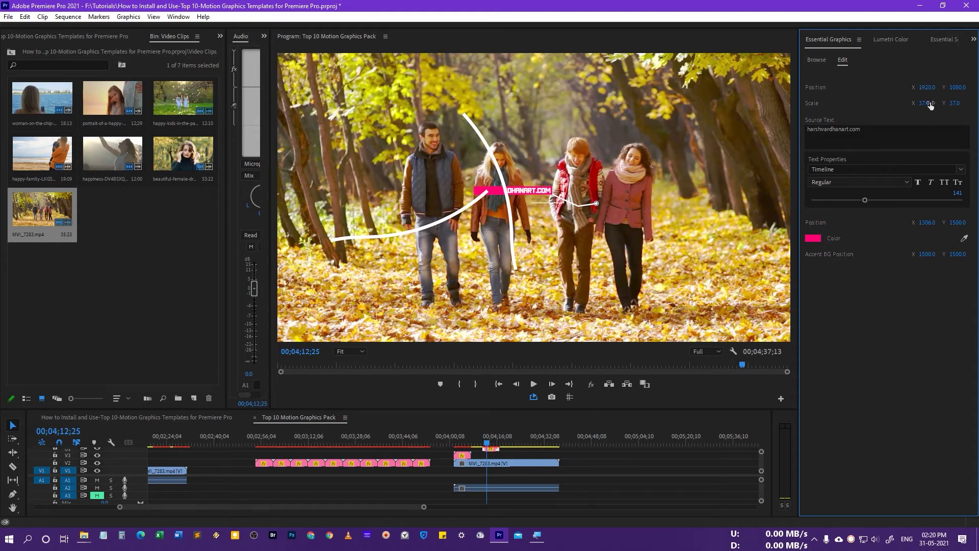
{"action": "left_click_drag", "start_coordinate": [927, 88], "coordinate": [949, 87]}
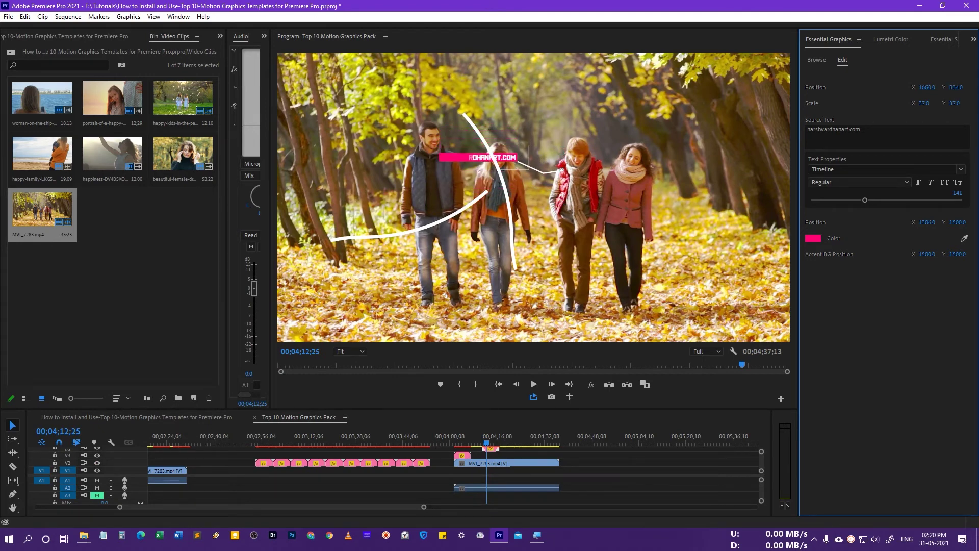
{"action": "left_click", "coordinate": [483, 443]}
{"action": "key", "text": "space"}
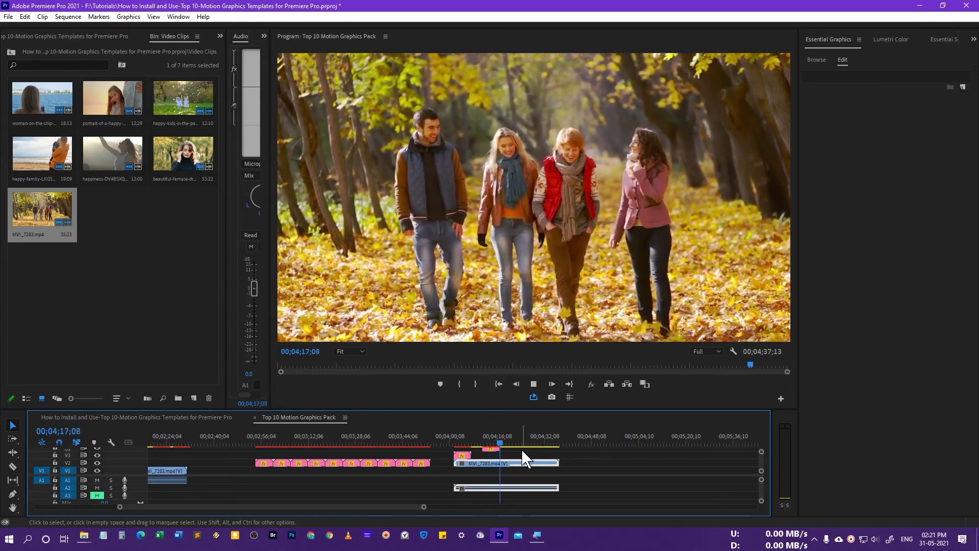
{"action": "key", "text": "space"}
{"action": "left_click", "coordinate": [488, 442]}
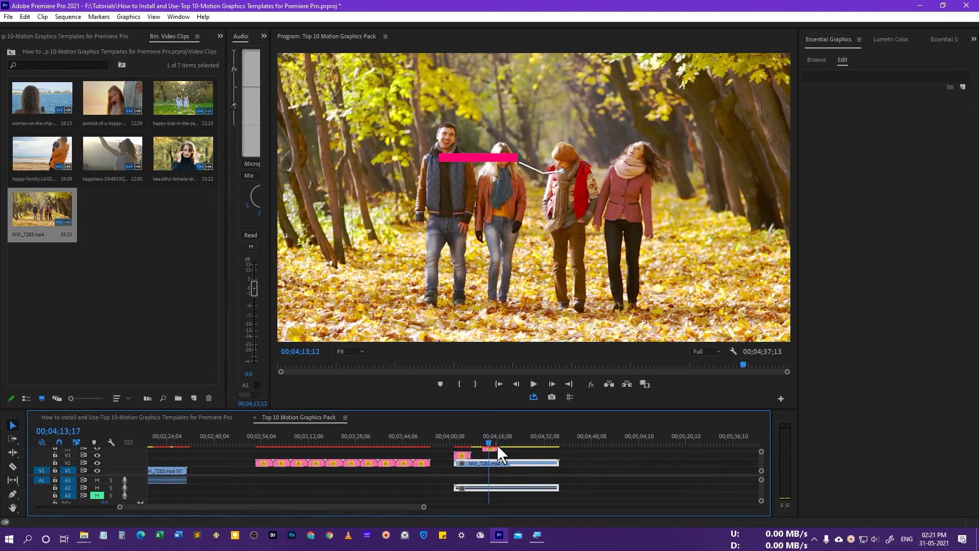
{"action": "left_click", "coordinate": [499, 452]}
{"action": "key", "text": "space"}
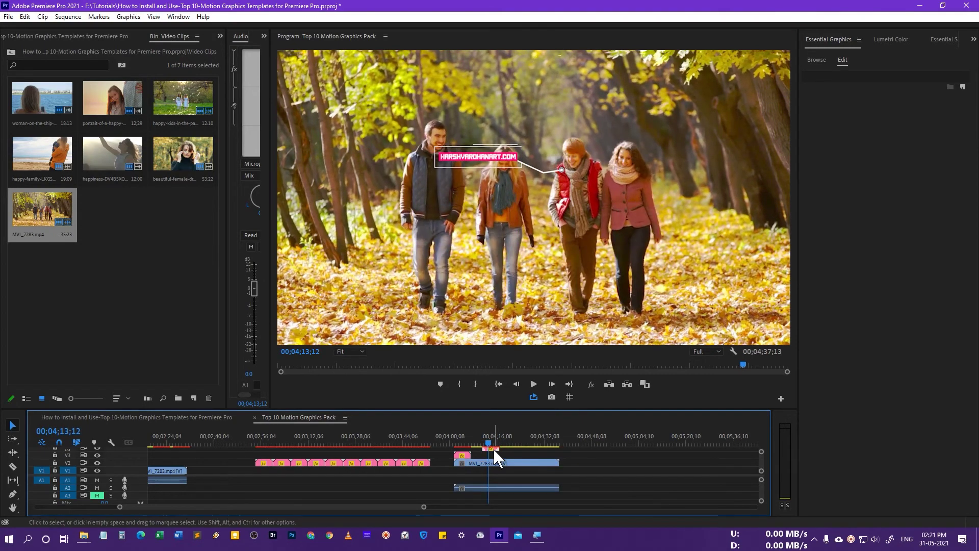